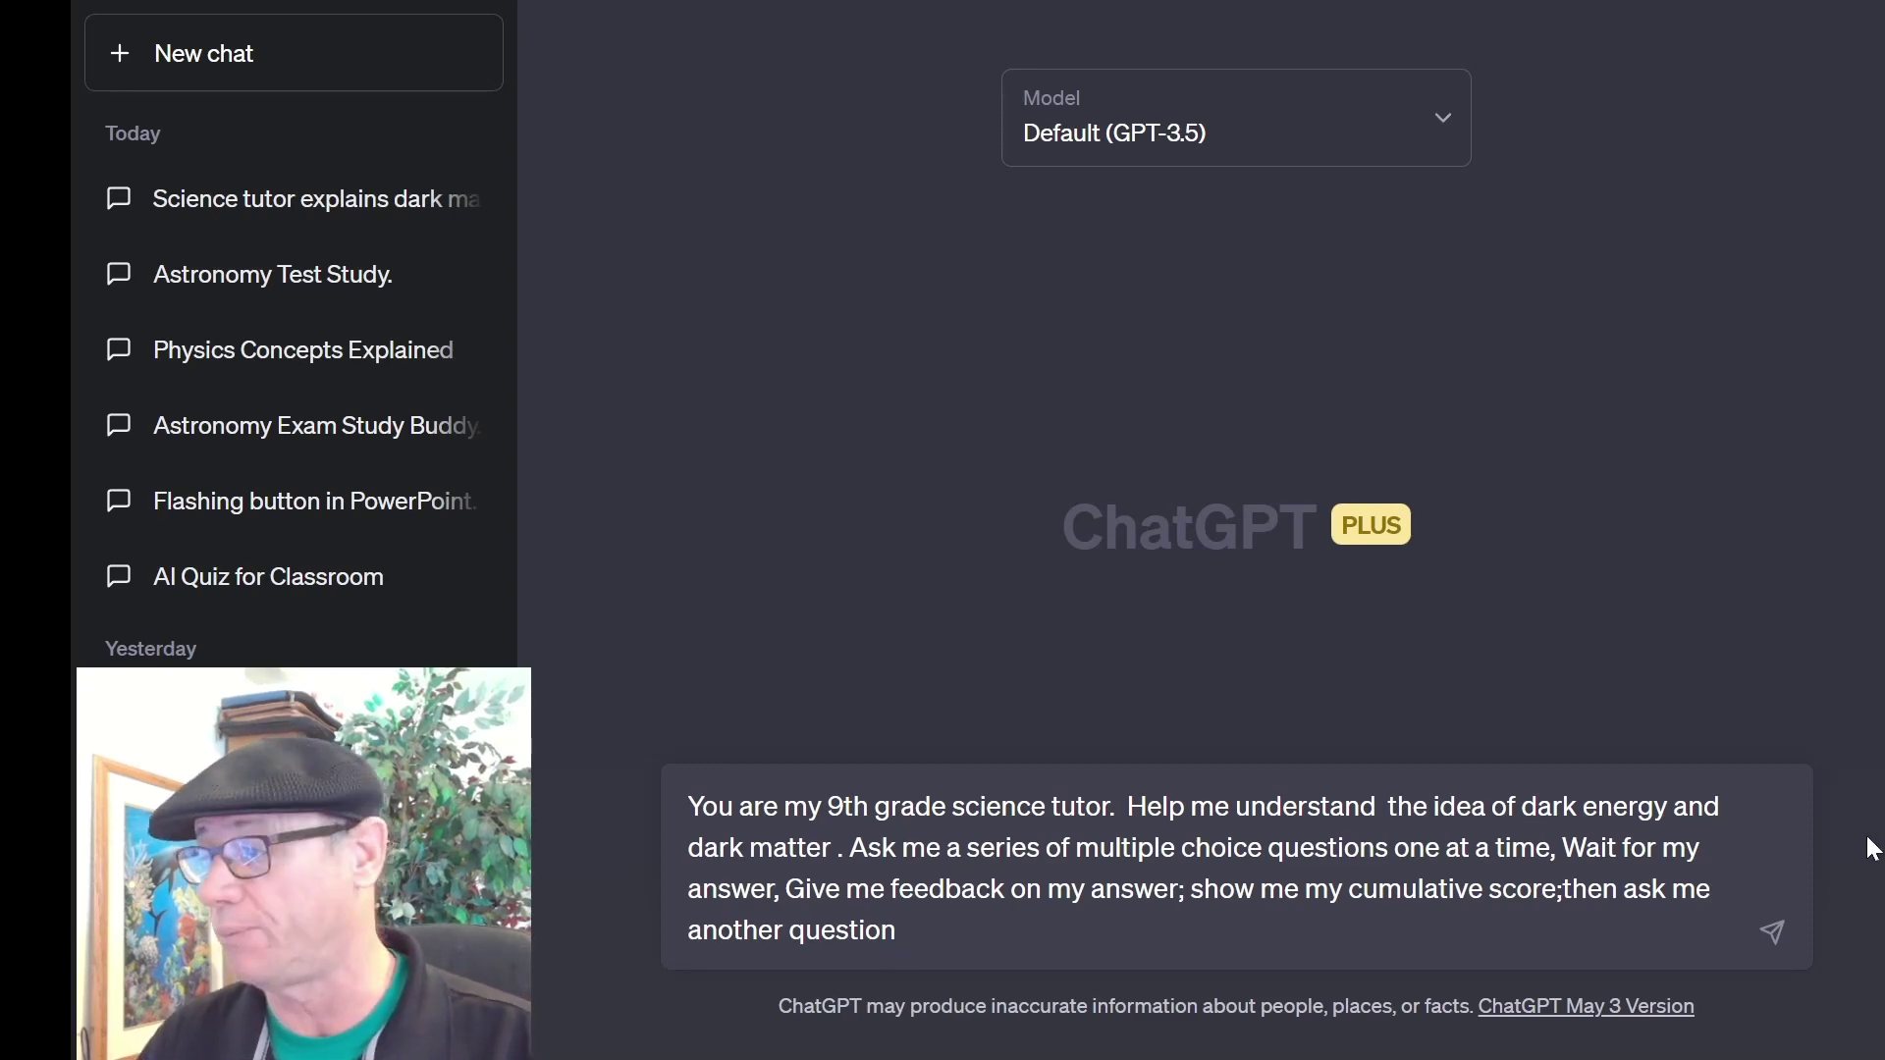
Start the dark matter quiz and answer the first question with C
left_click(1773, 930)
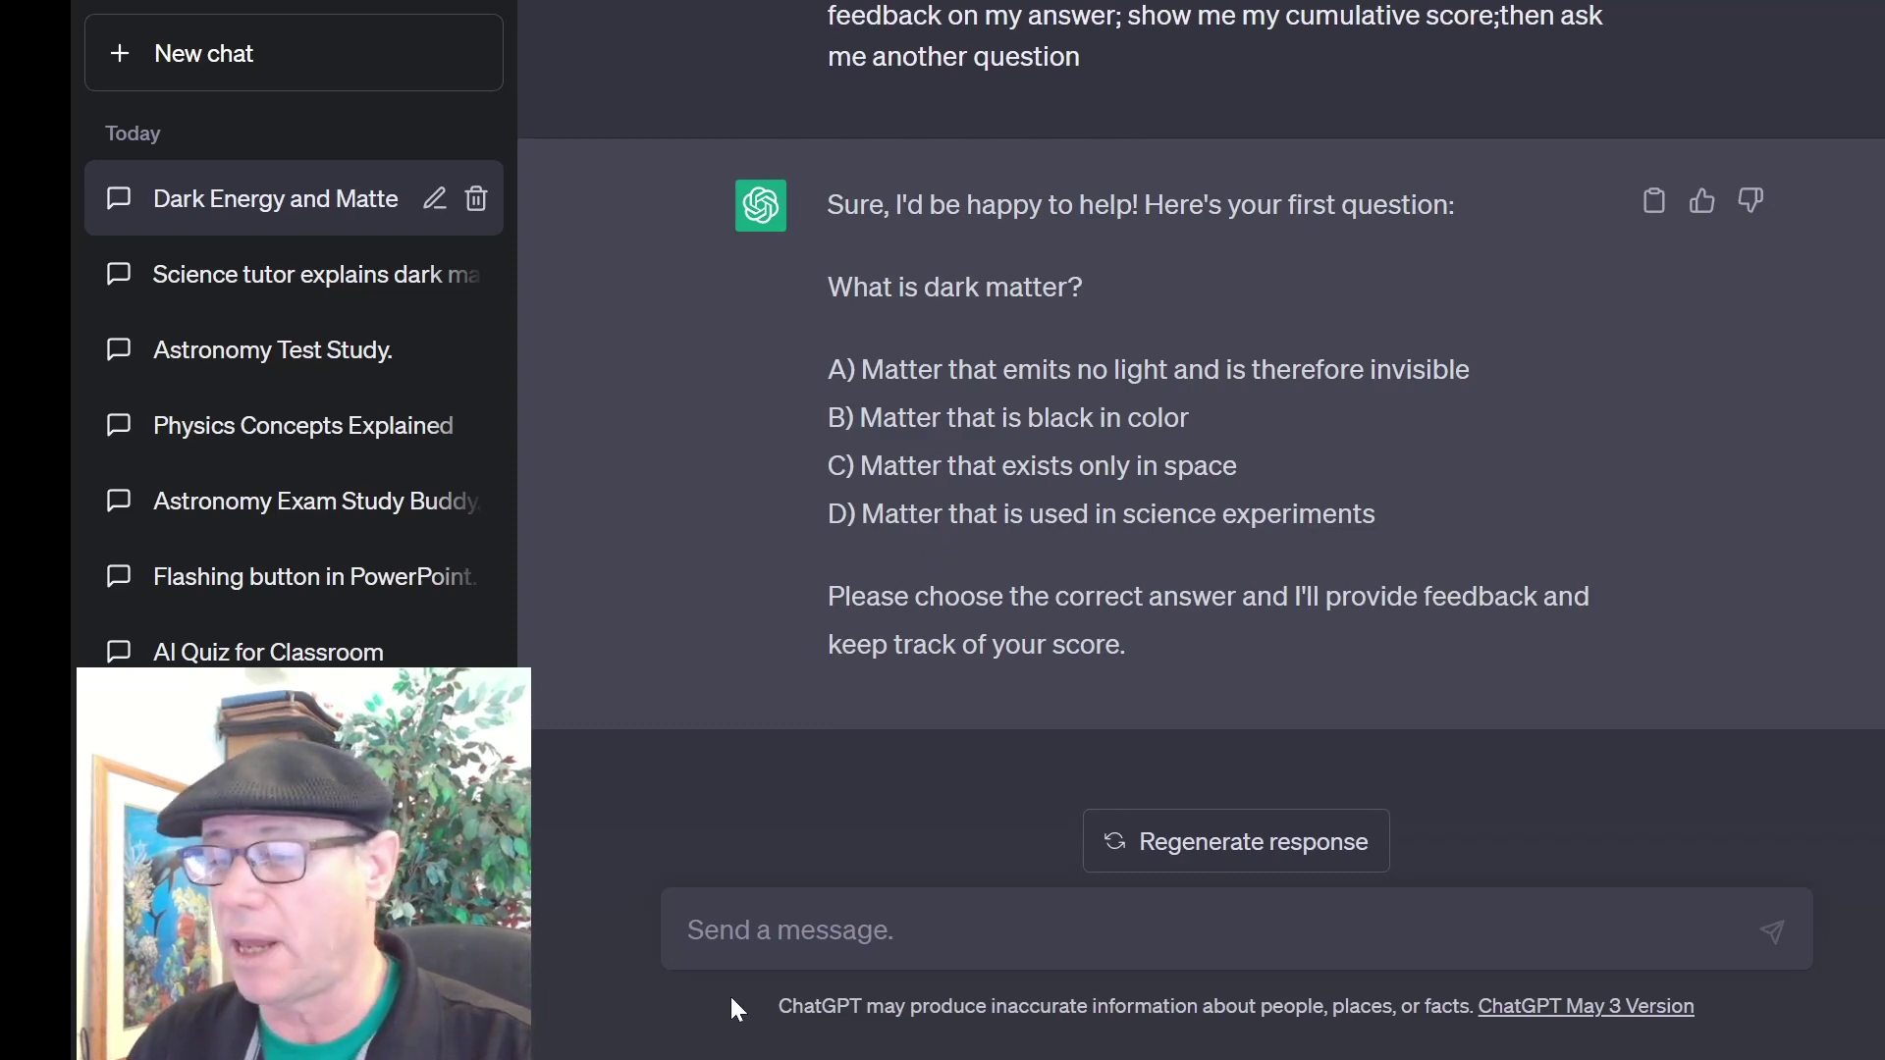
type("c")
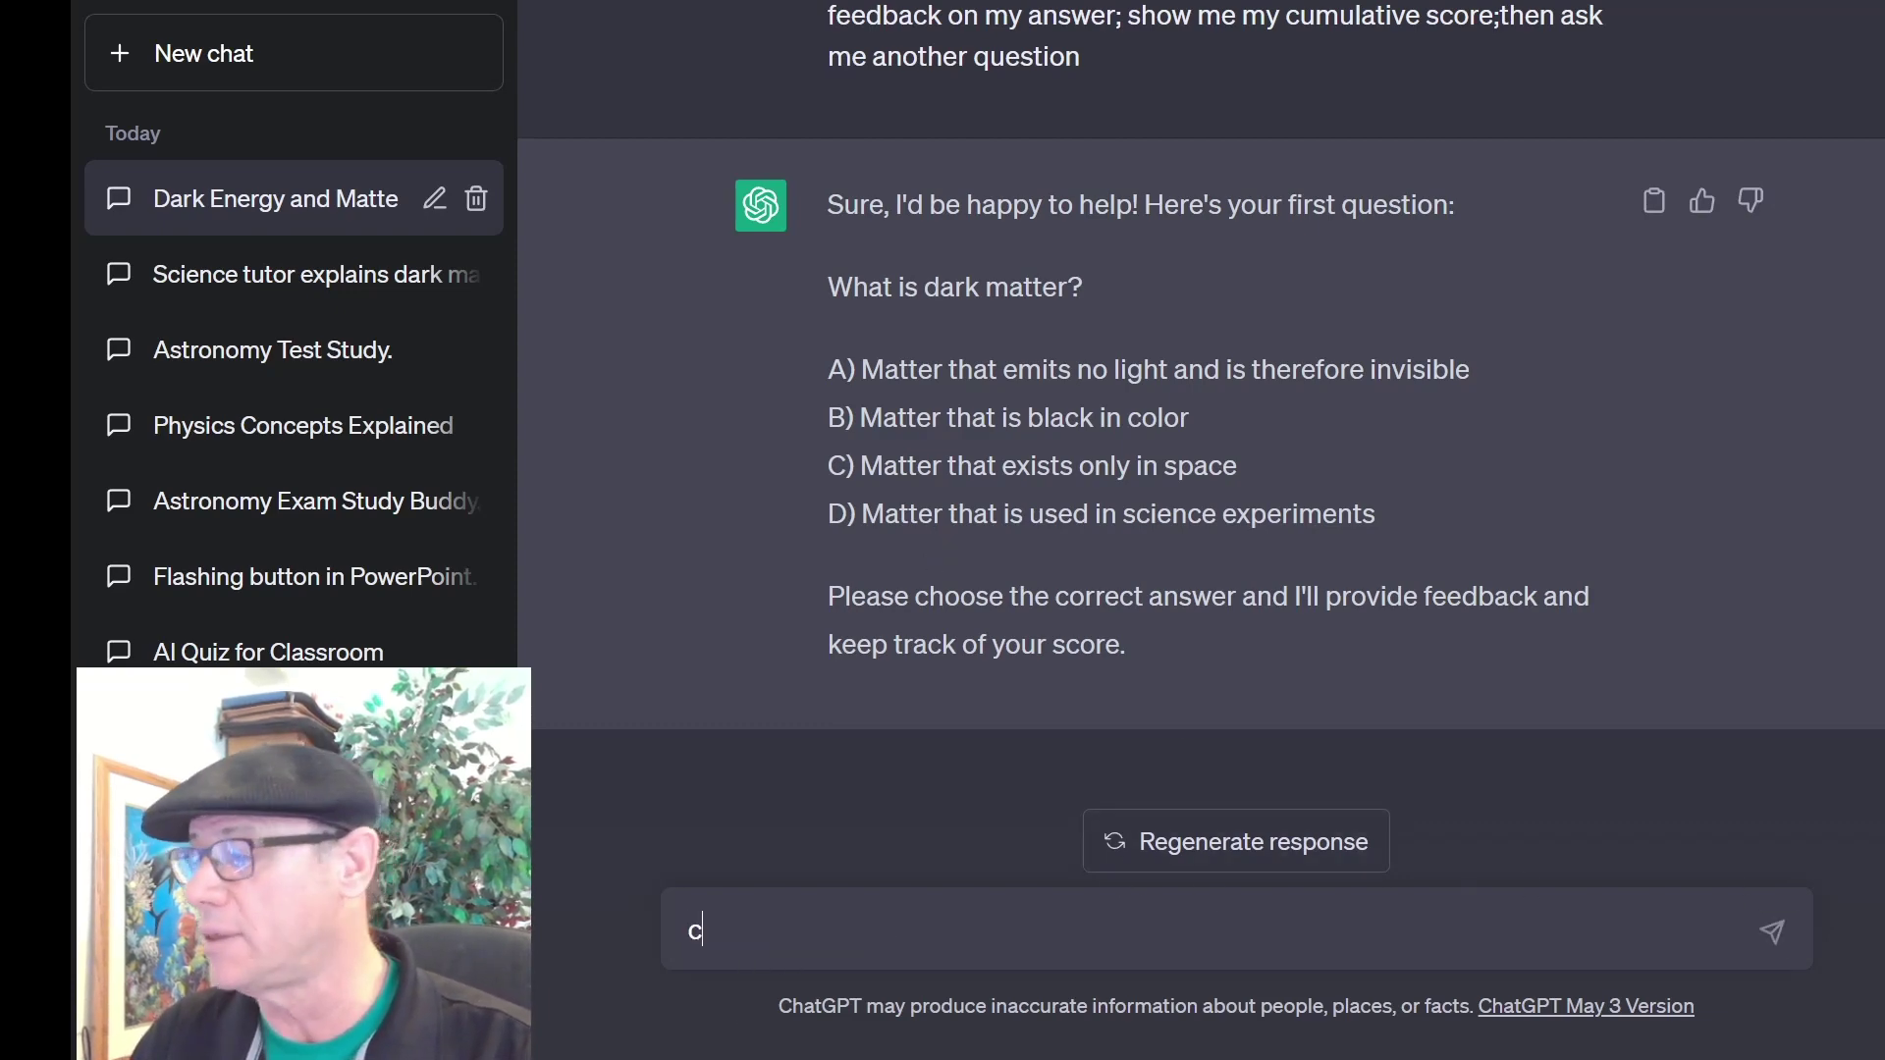
left_click(1776, 932)
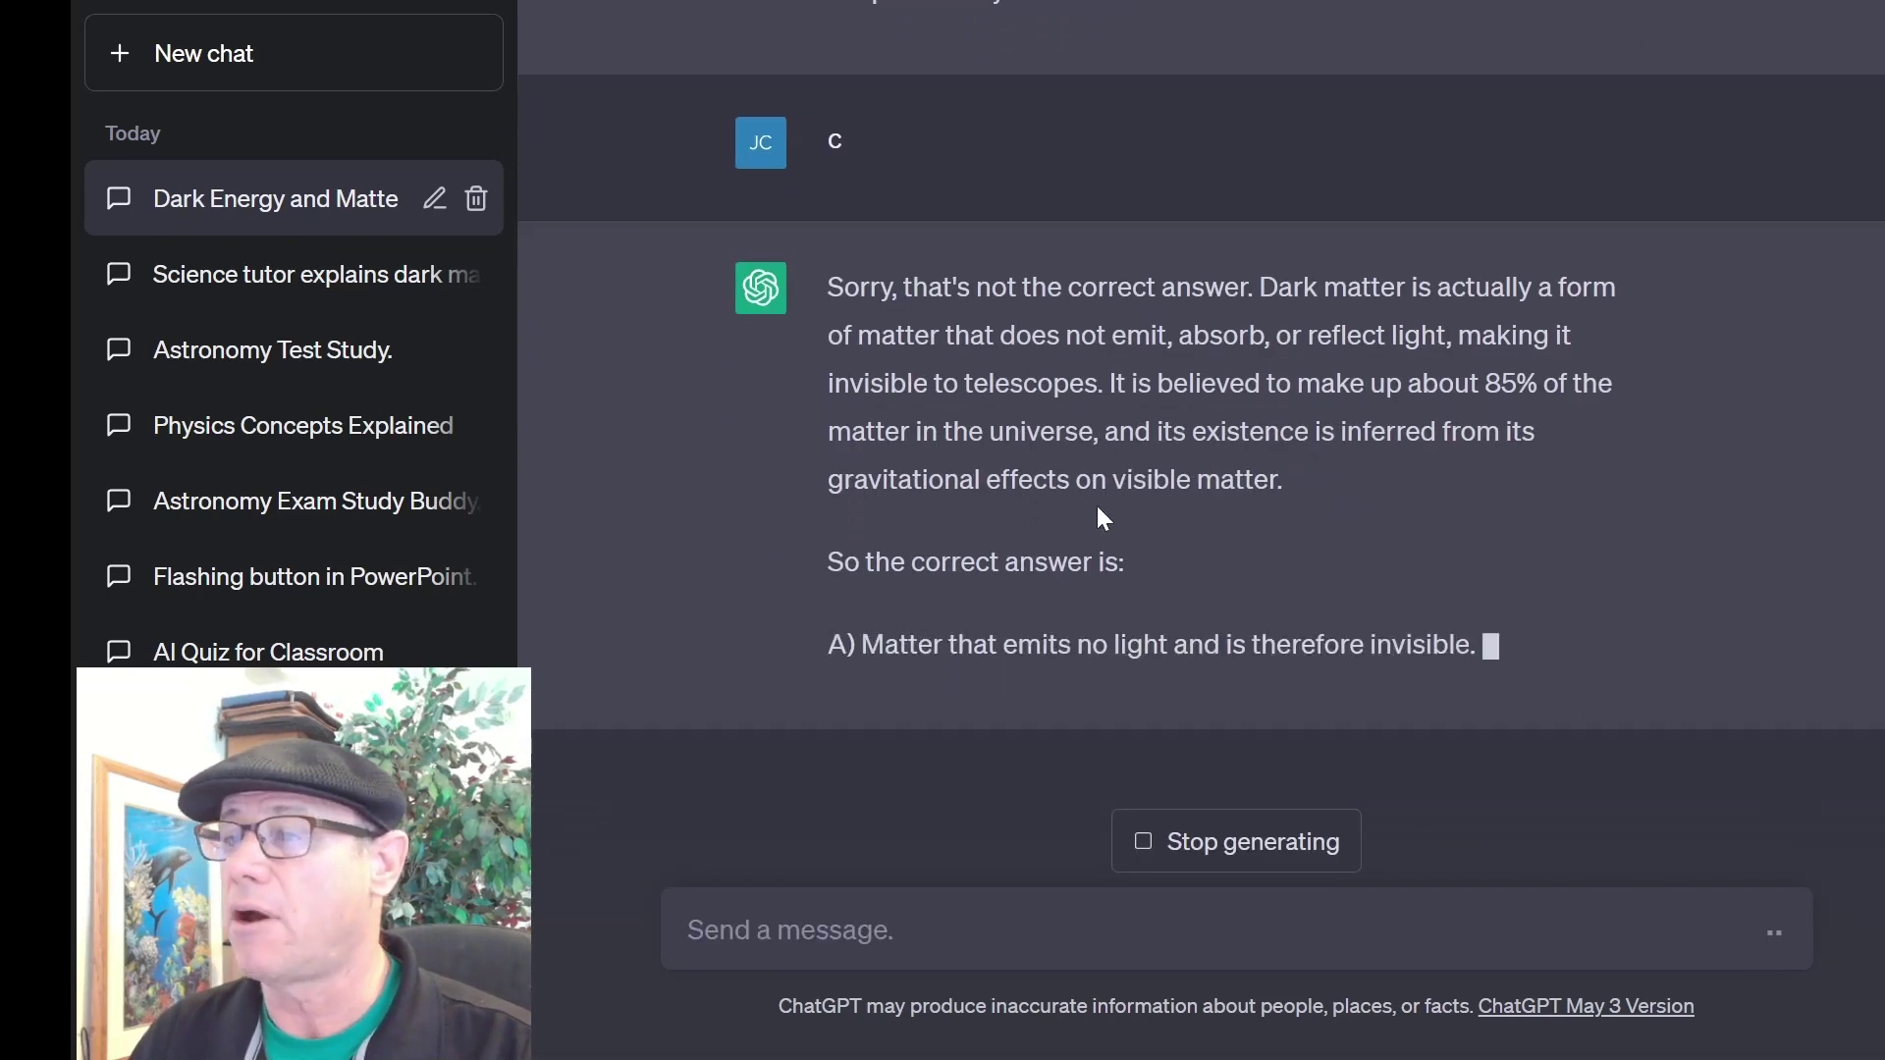
Review the feedback marking C wrong with a score of 0 out of 1, and zoom the page out
scroll(1021, 275, "up", 3)
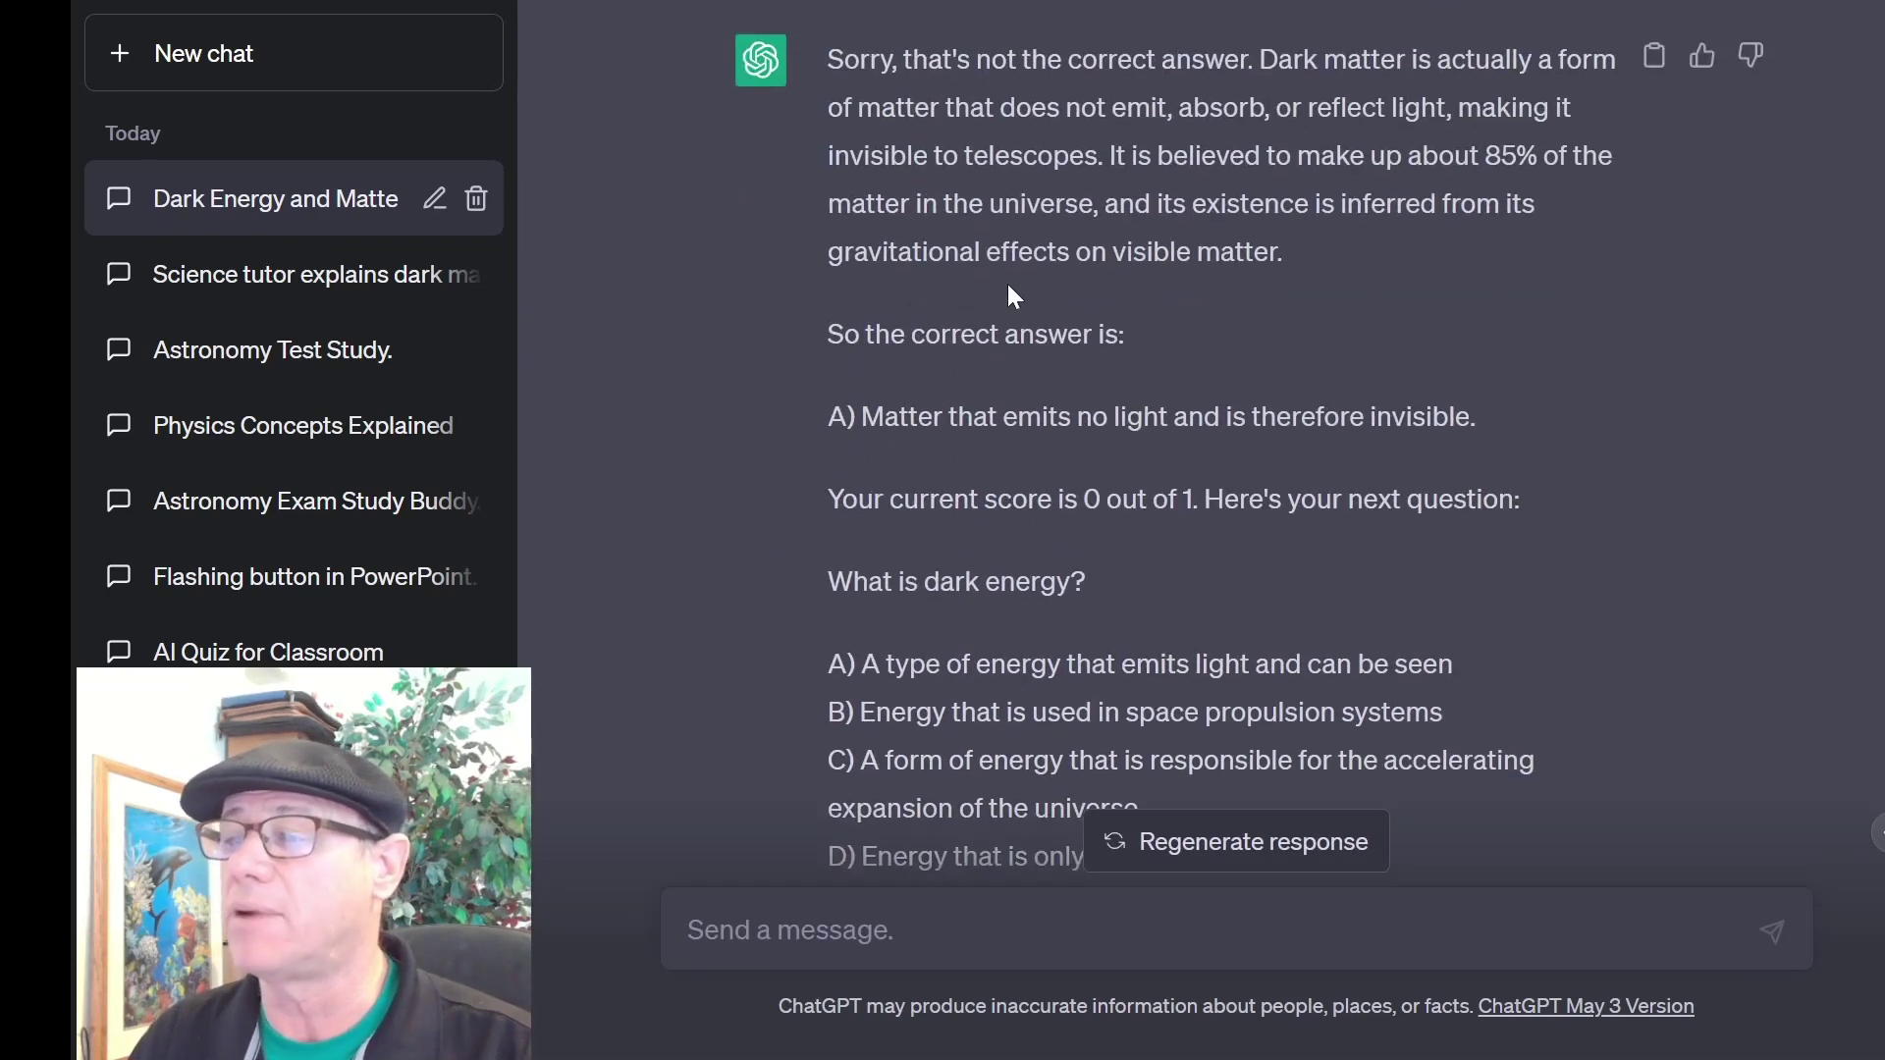
scroll(995, 558, "down", 1)
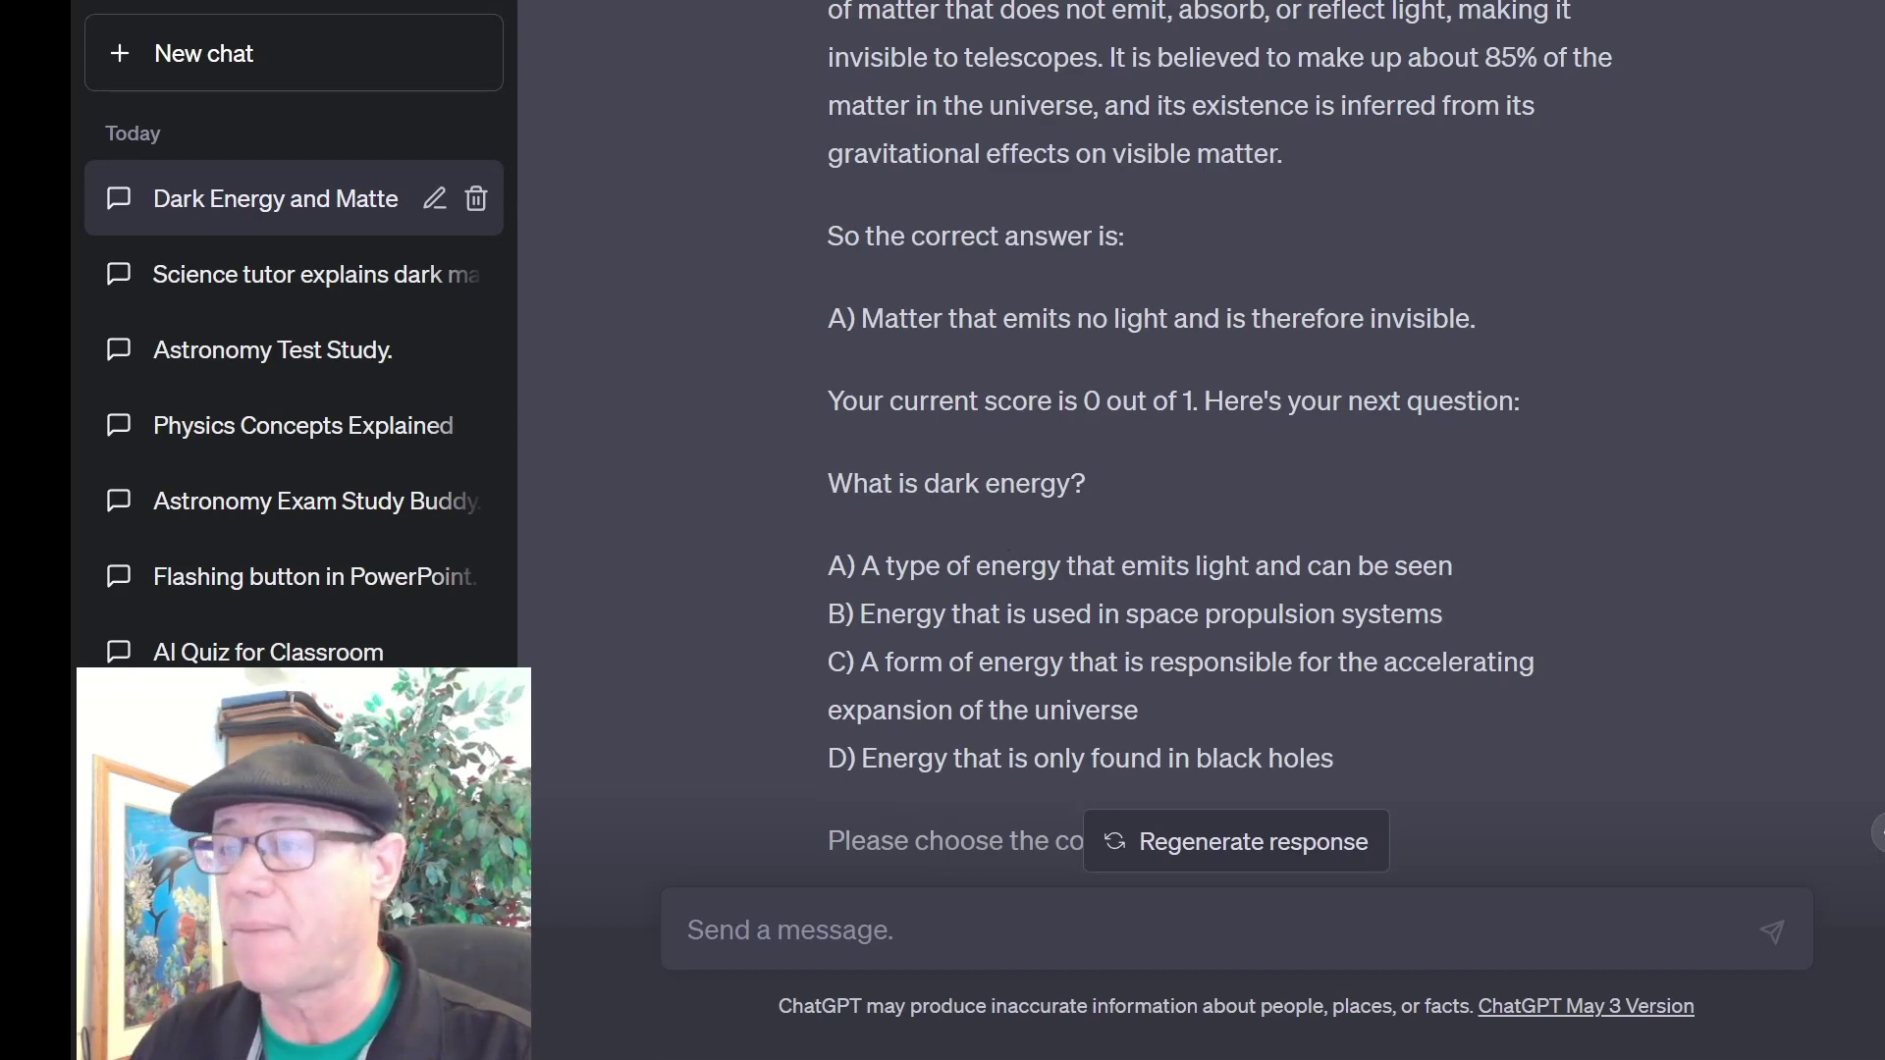
scroll(1033, 489, "up", 10)
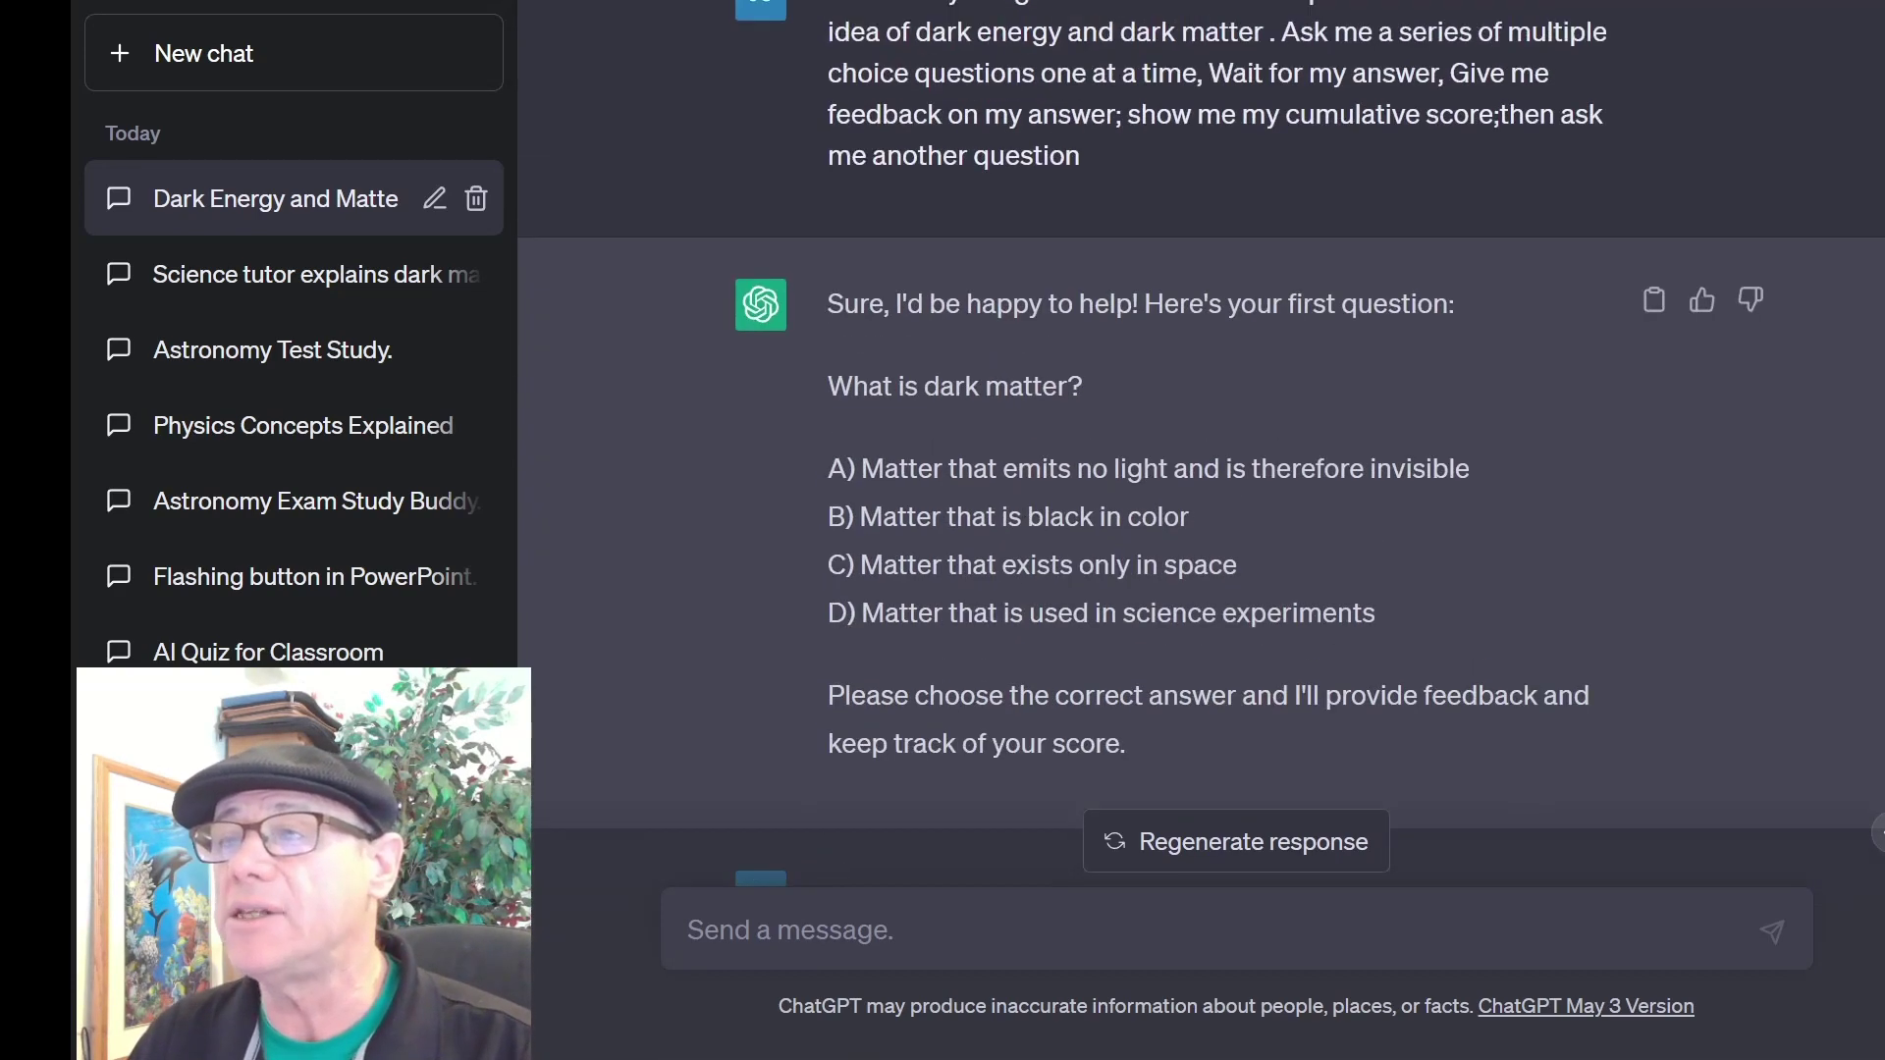
scroll(1023, 491, "up", 2)
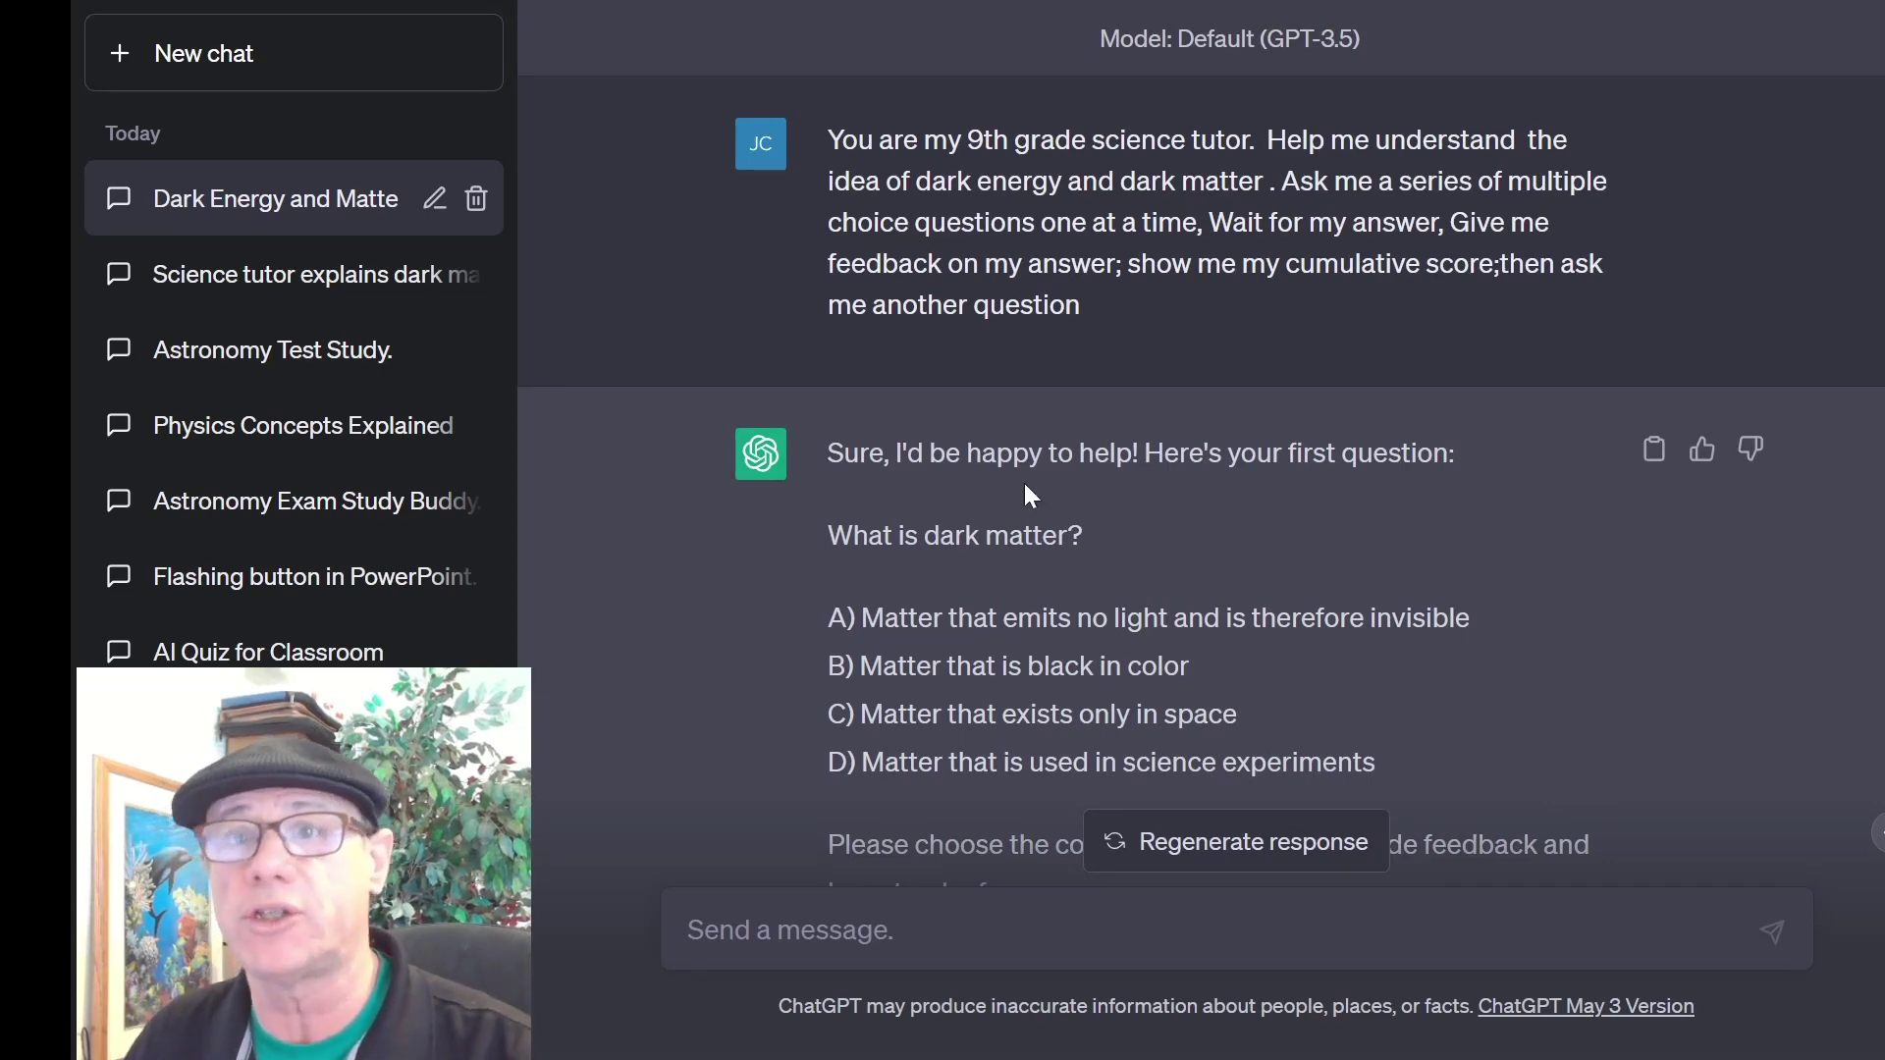
scroll(1041, 451, "down", 10)
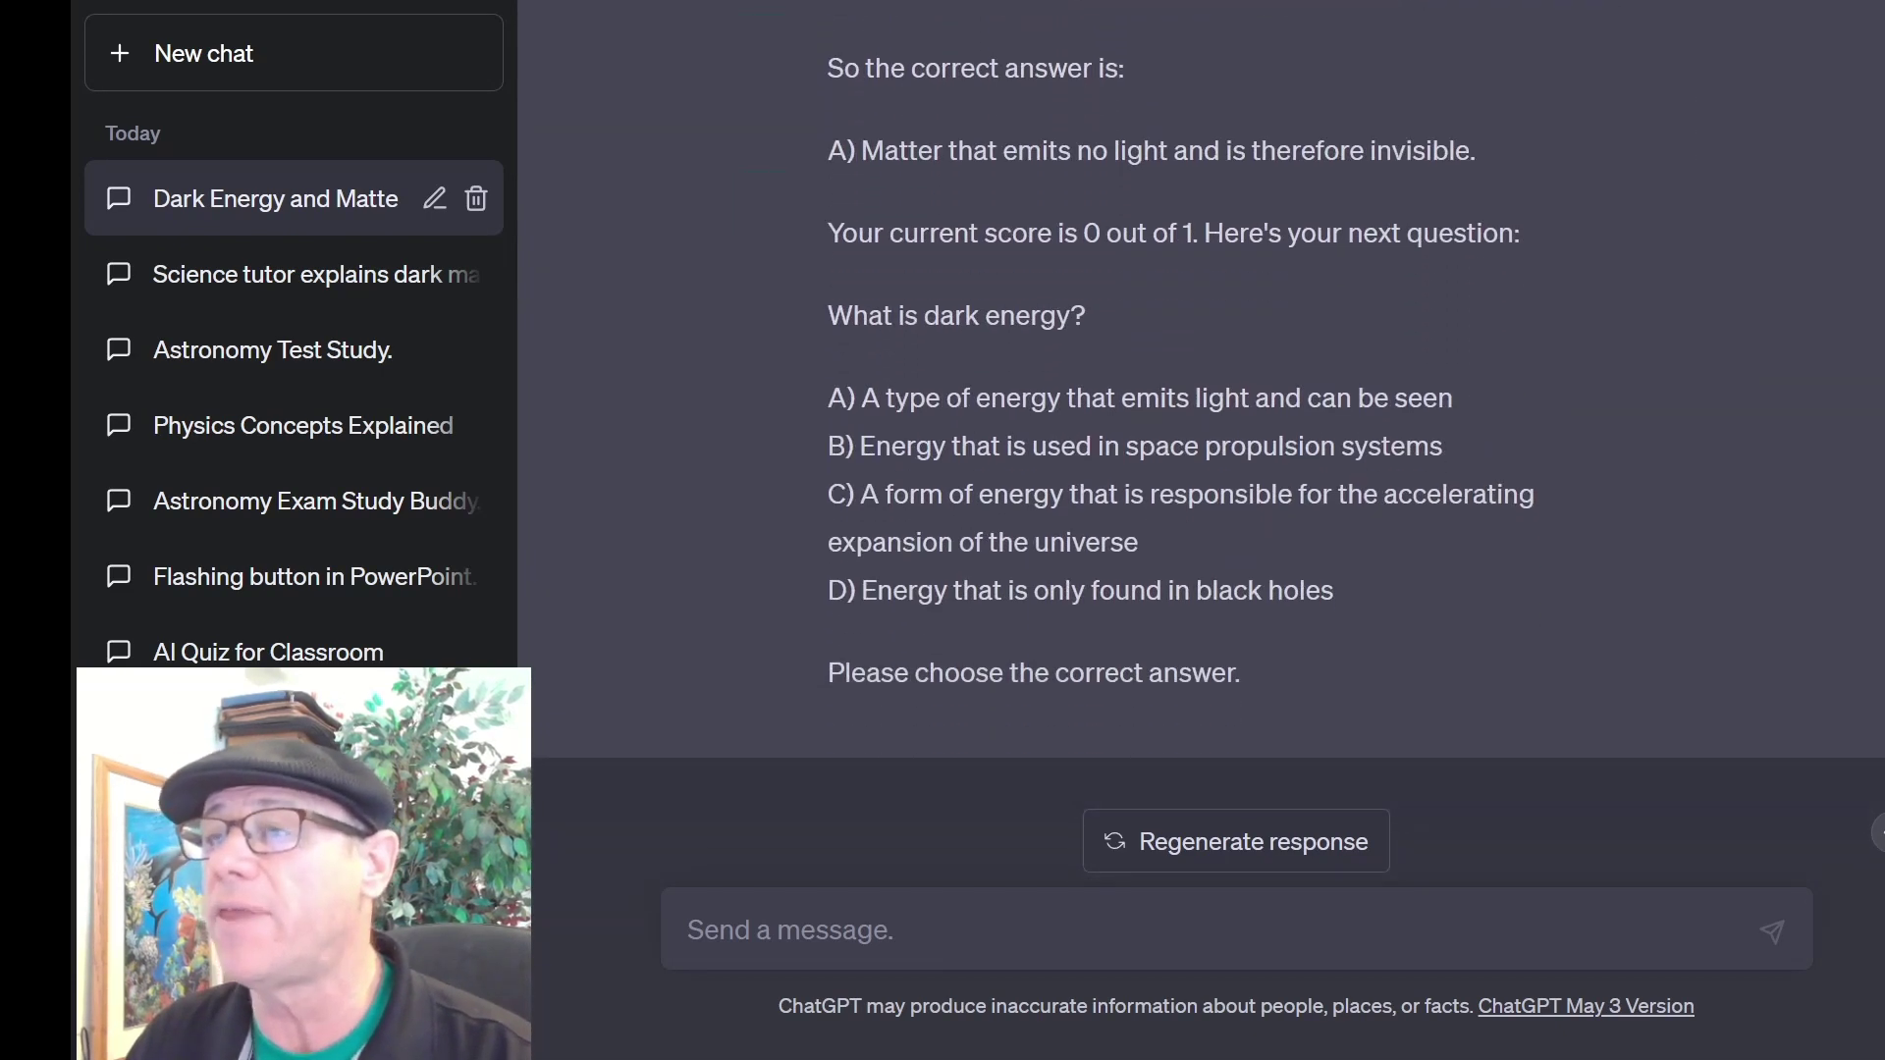
scroll(1165, 364, "up", 1)
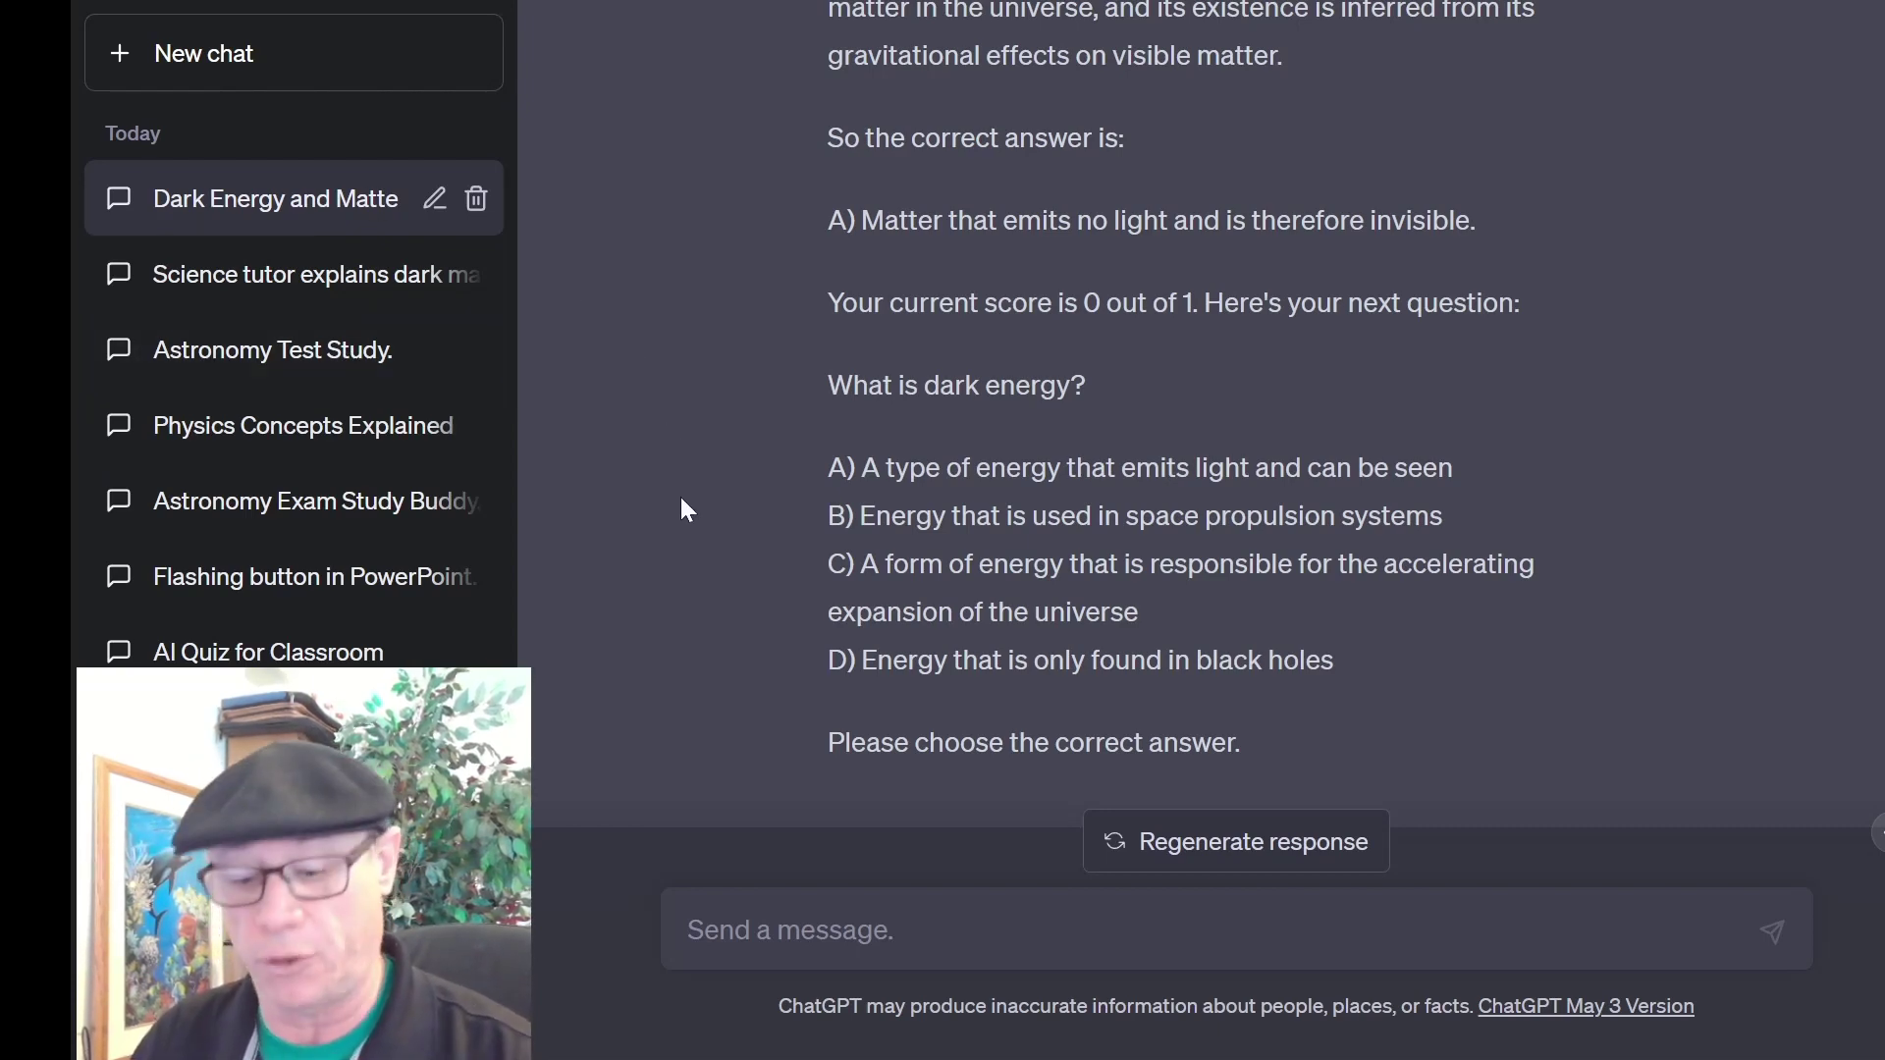
key("ctrl+minus")
key("ctrl+minus")
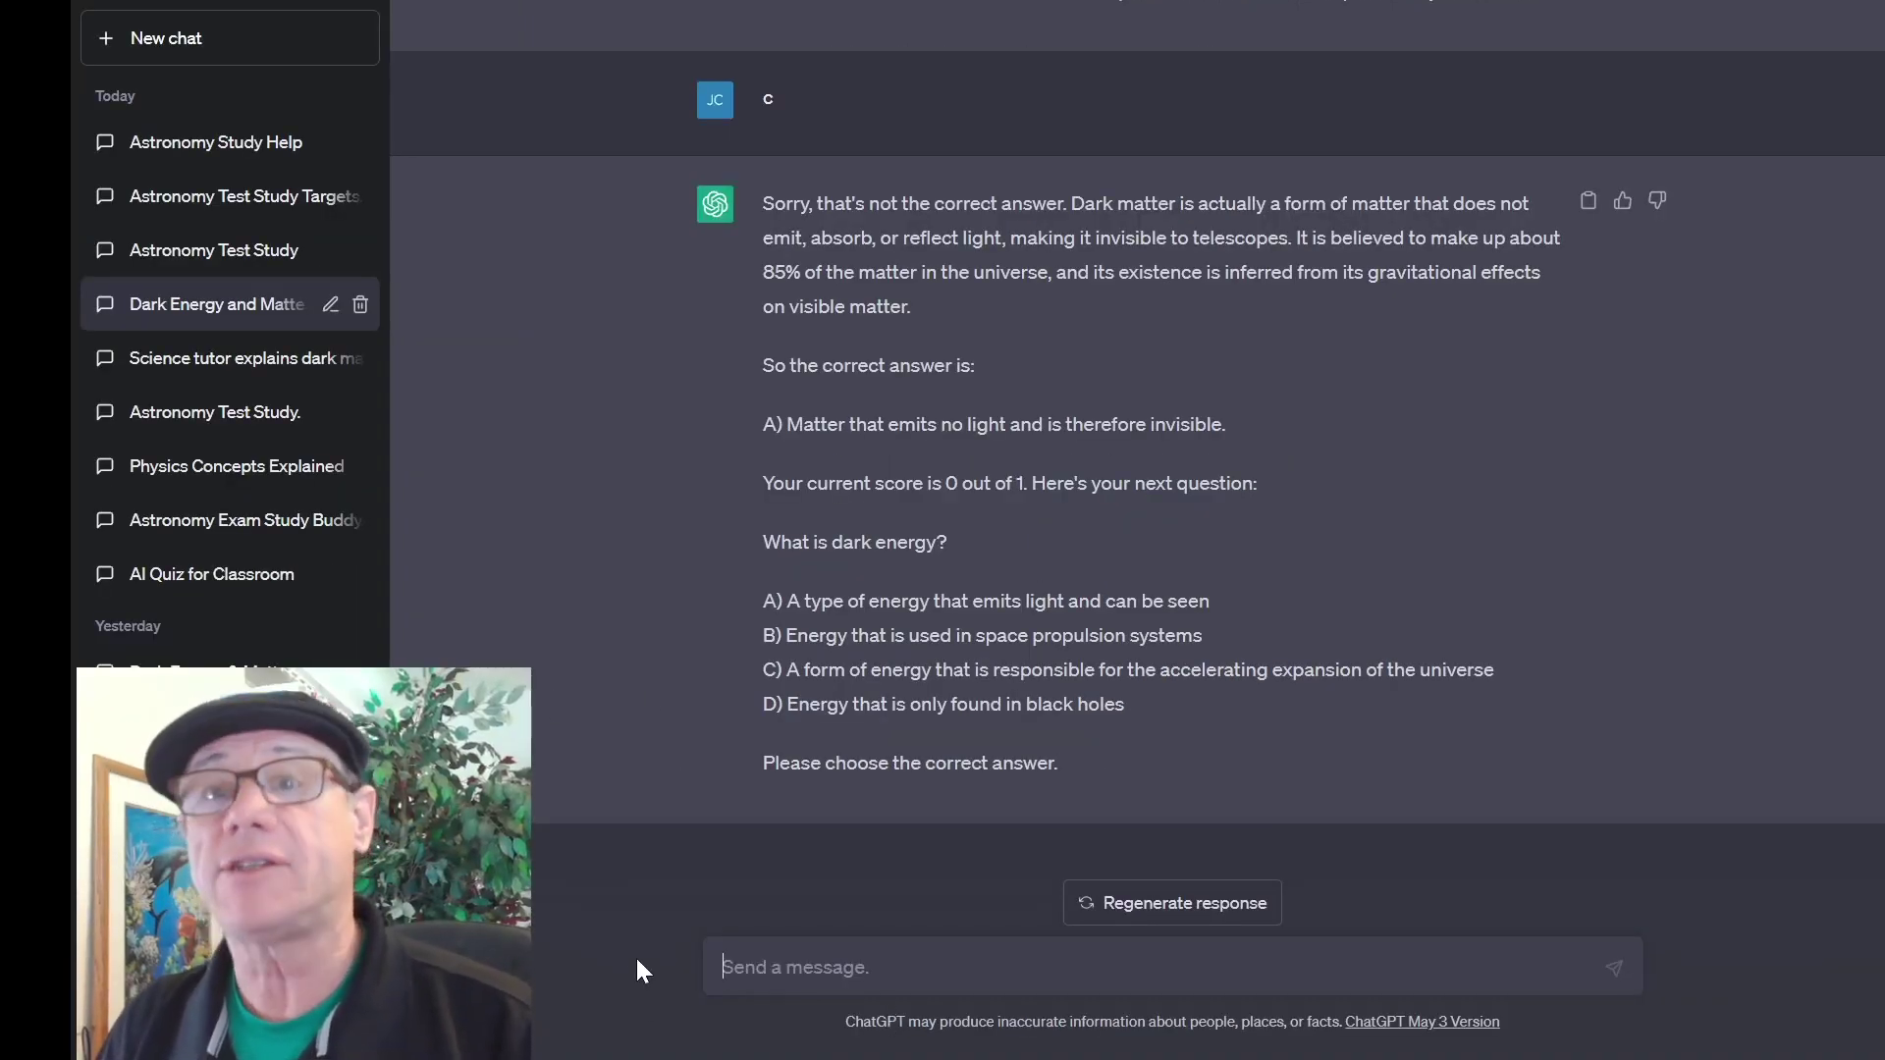
In a new chat, send the prepared prompt for studying the Big Bang test's learning targets one at a time
left_click(237, 39)
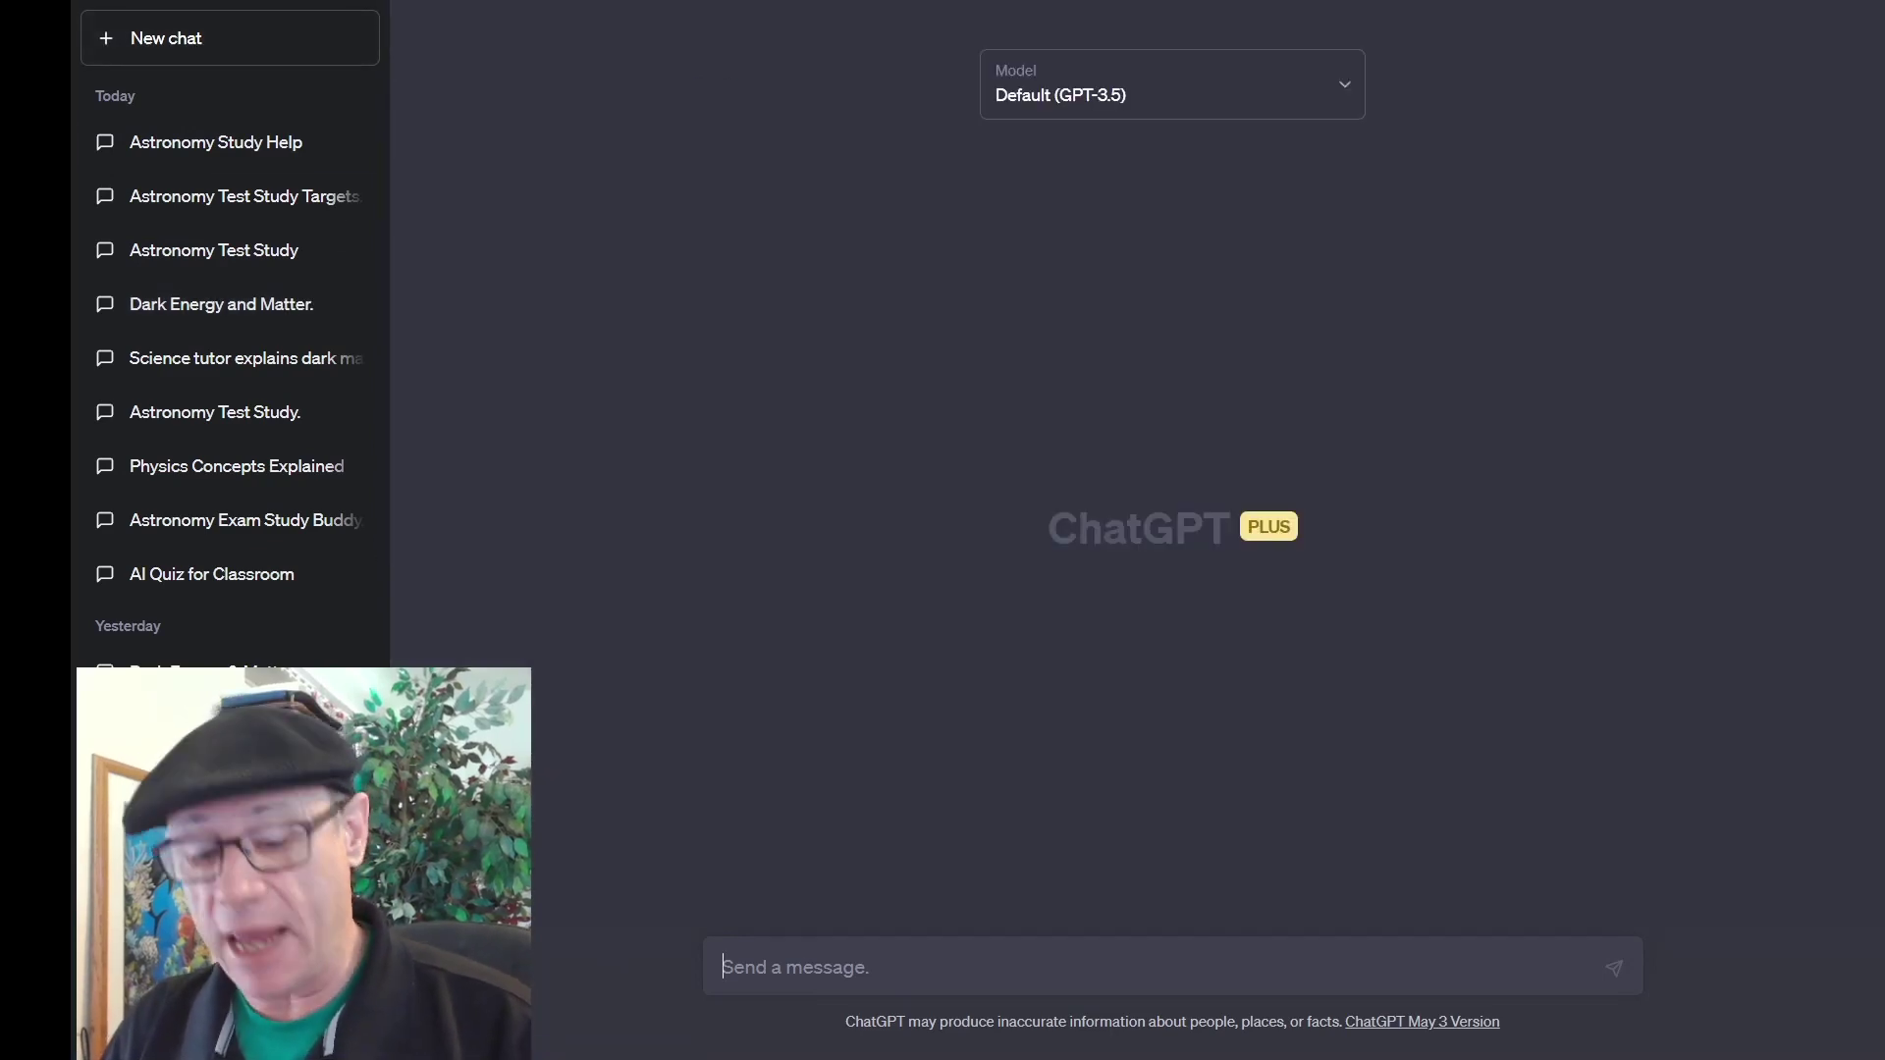
key("ctrl+v")
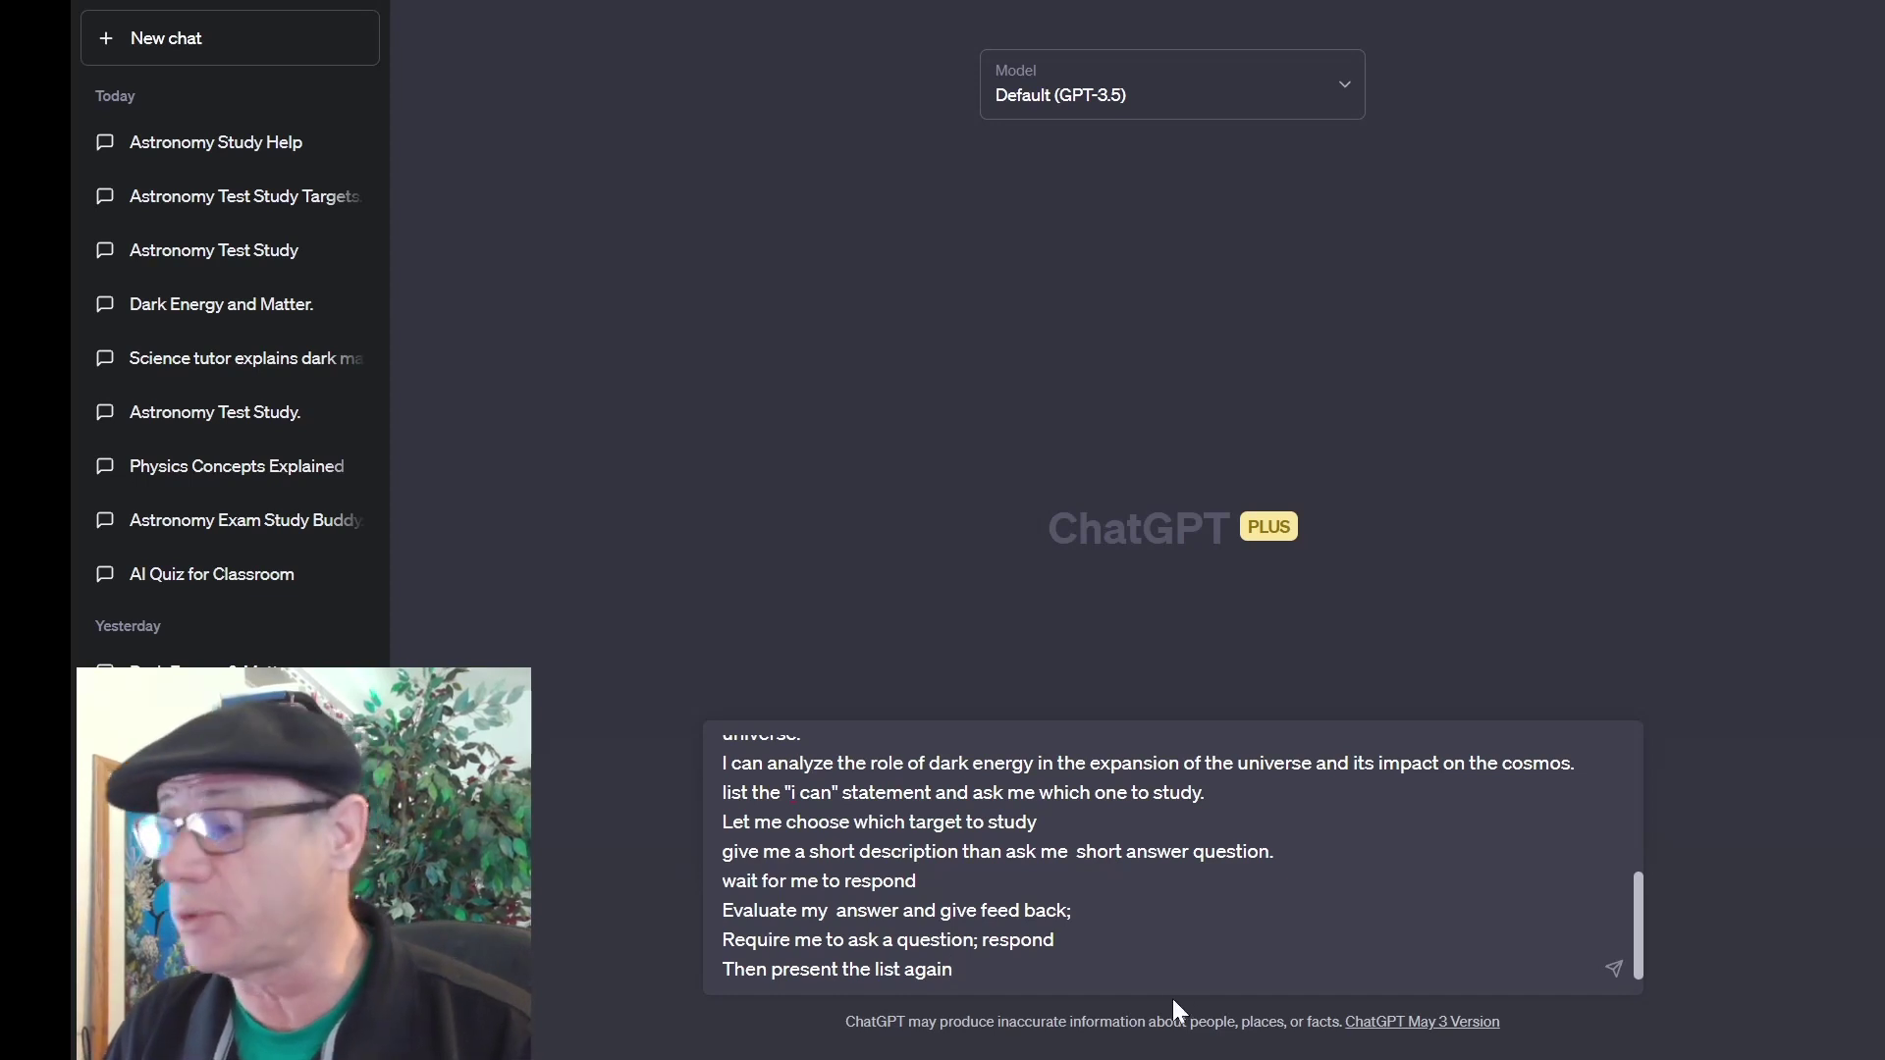
left_click(1610, 974)
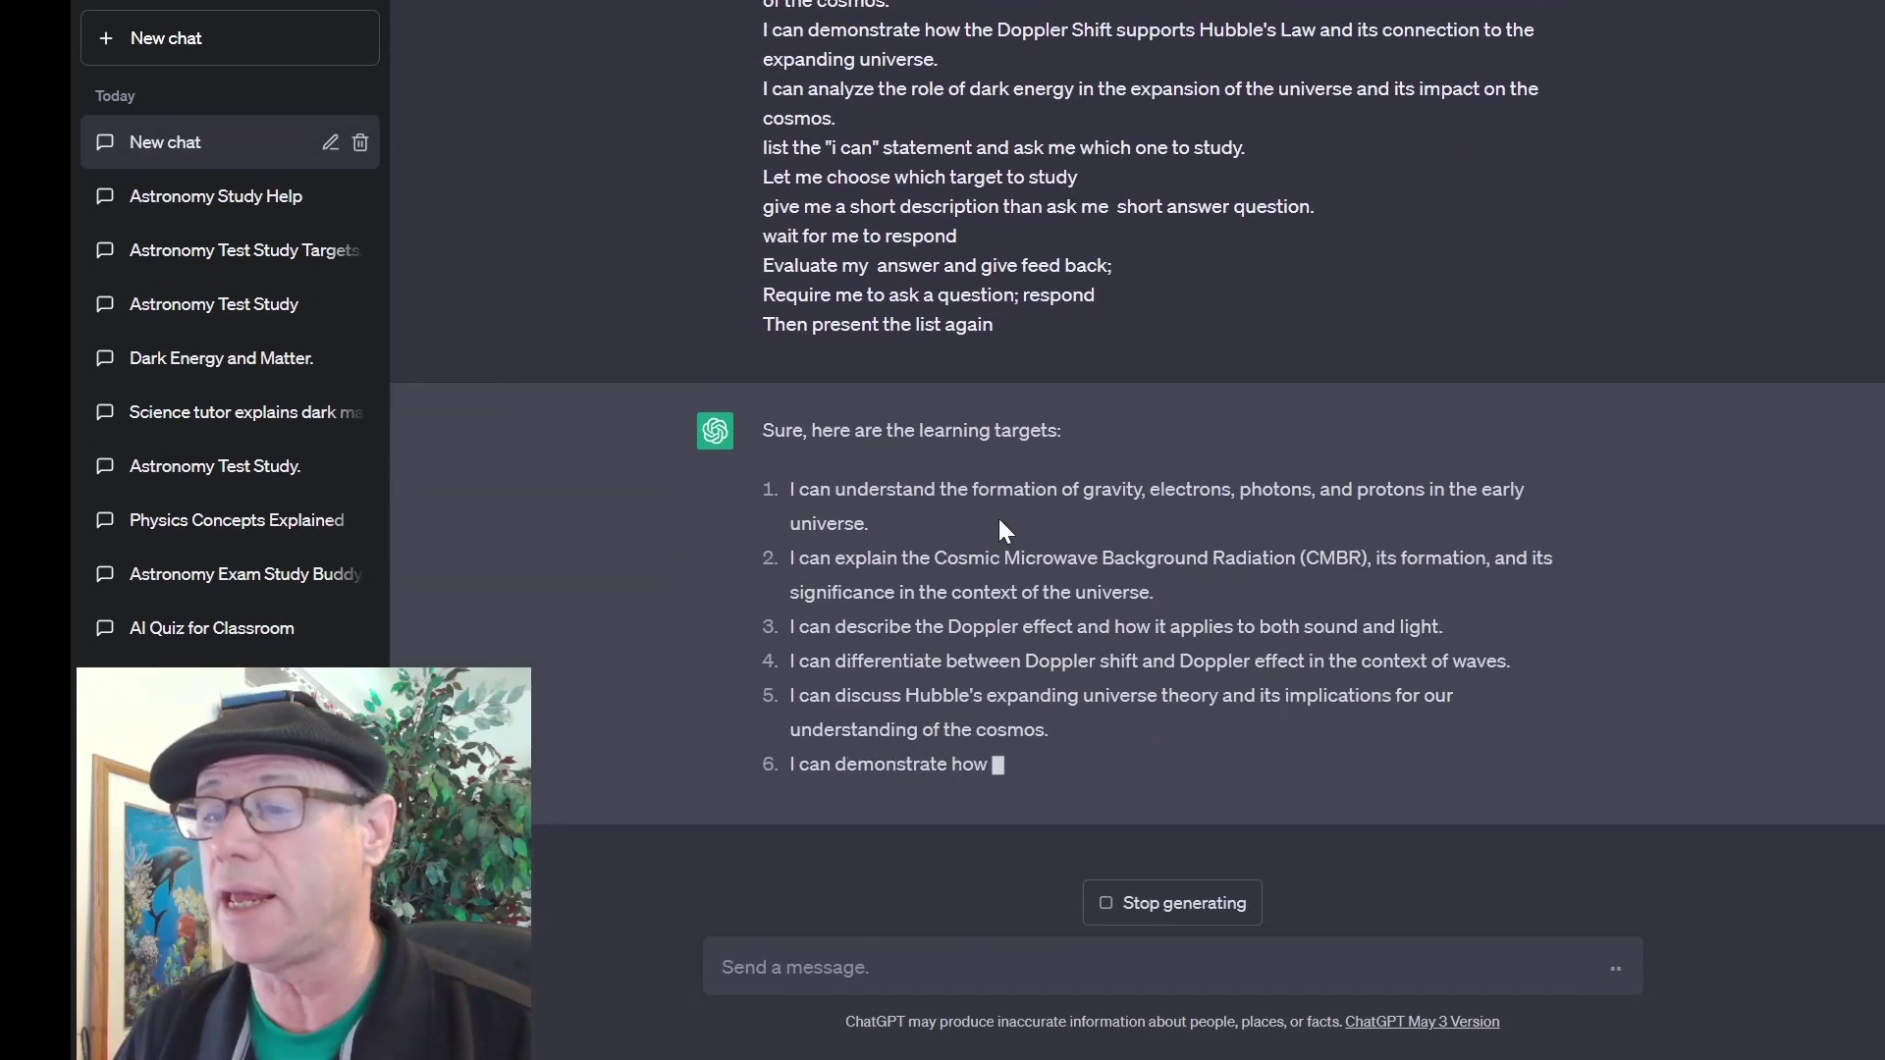
scroll(618, 484, "up", 5)
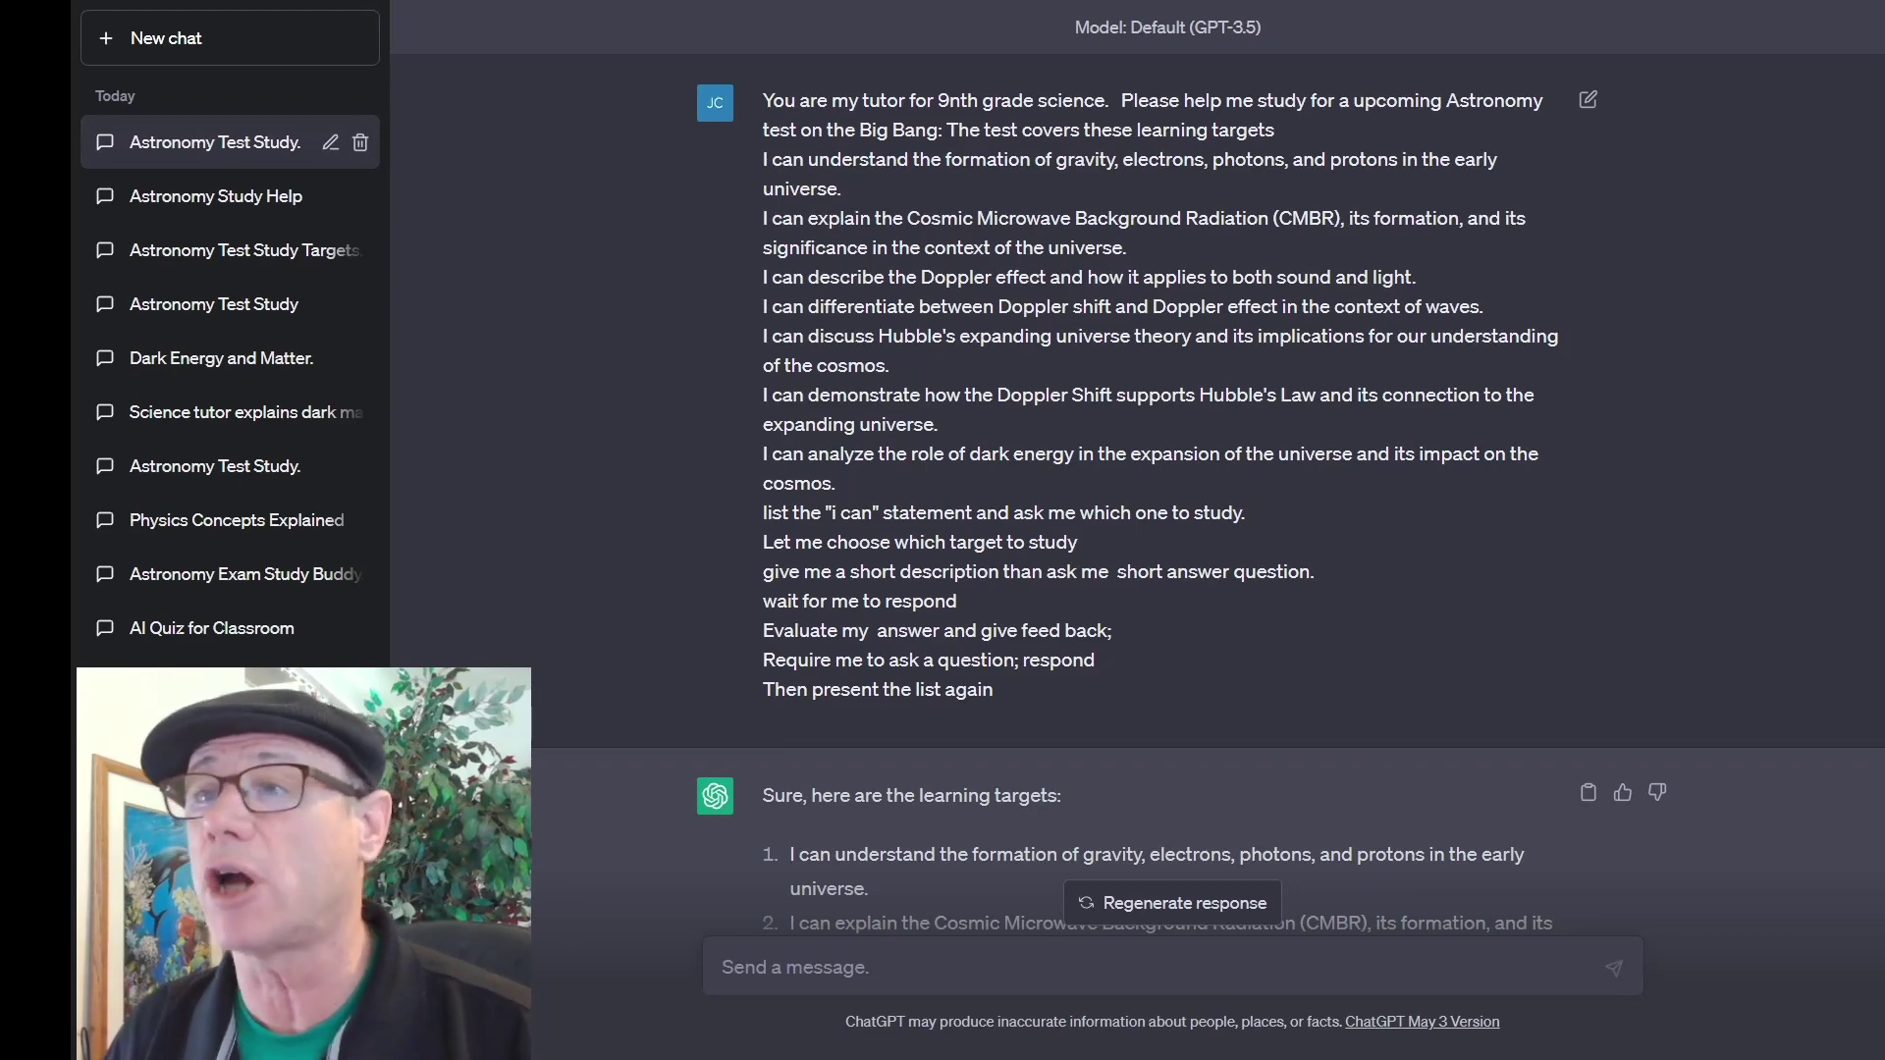
left_click_drag(761, 102, 1278, 130)
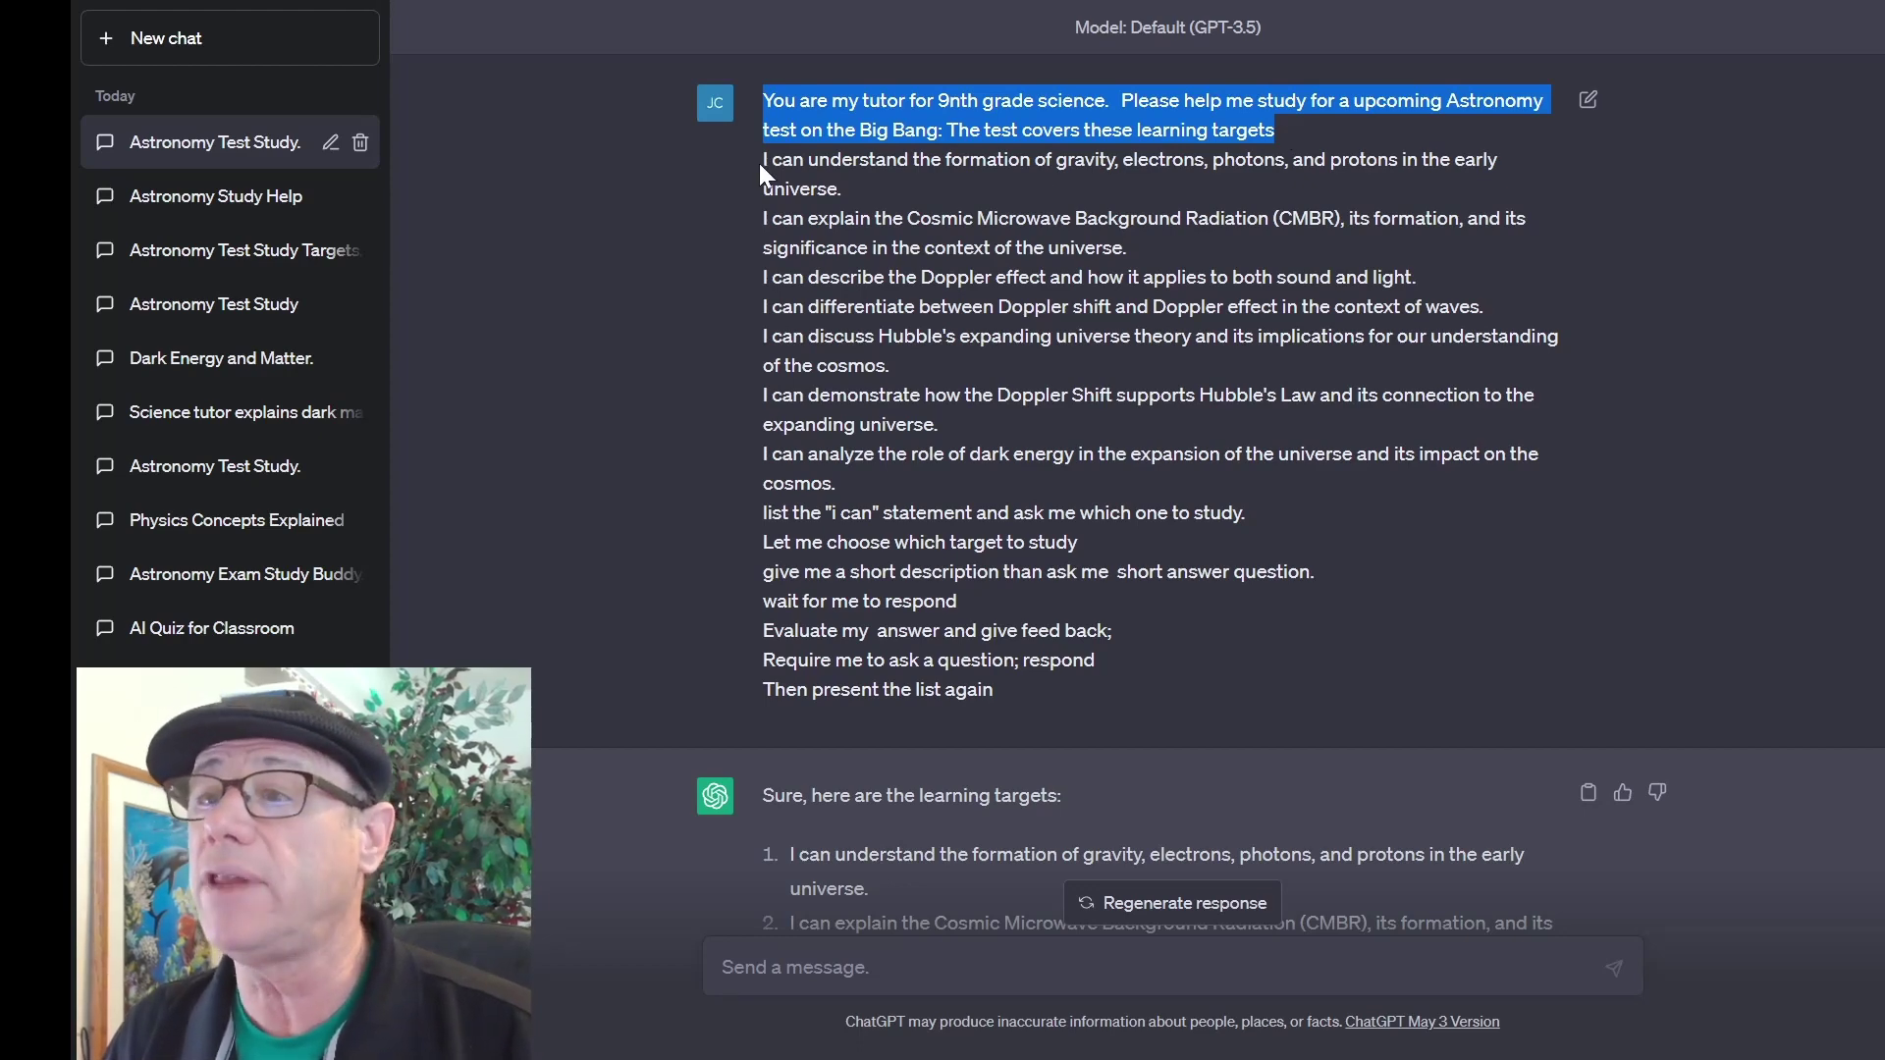
left_click_drag(765, 159, 842, 484)
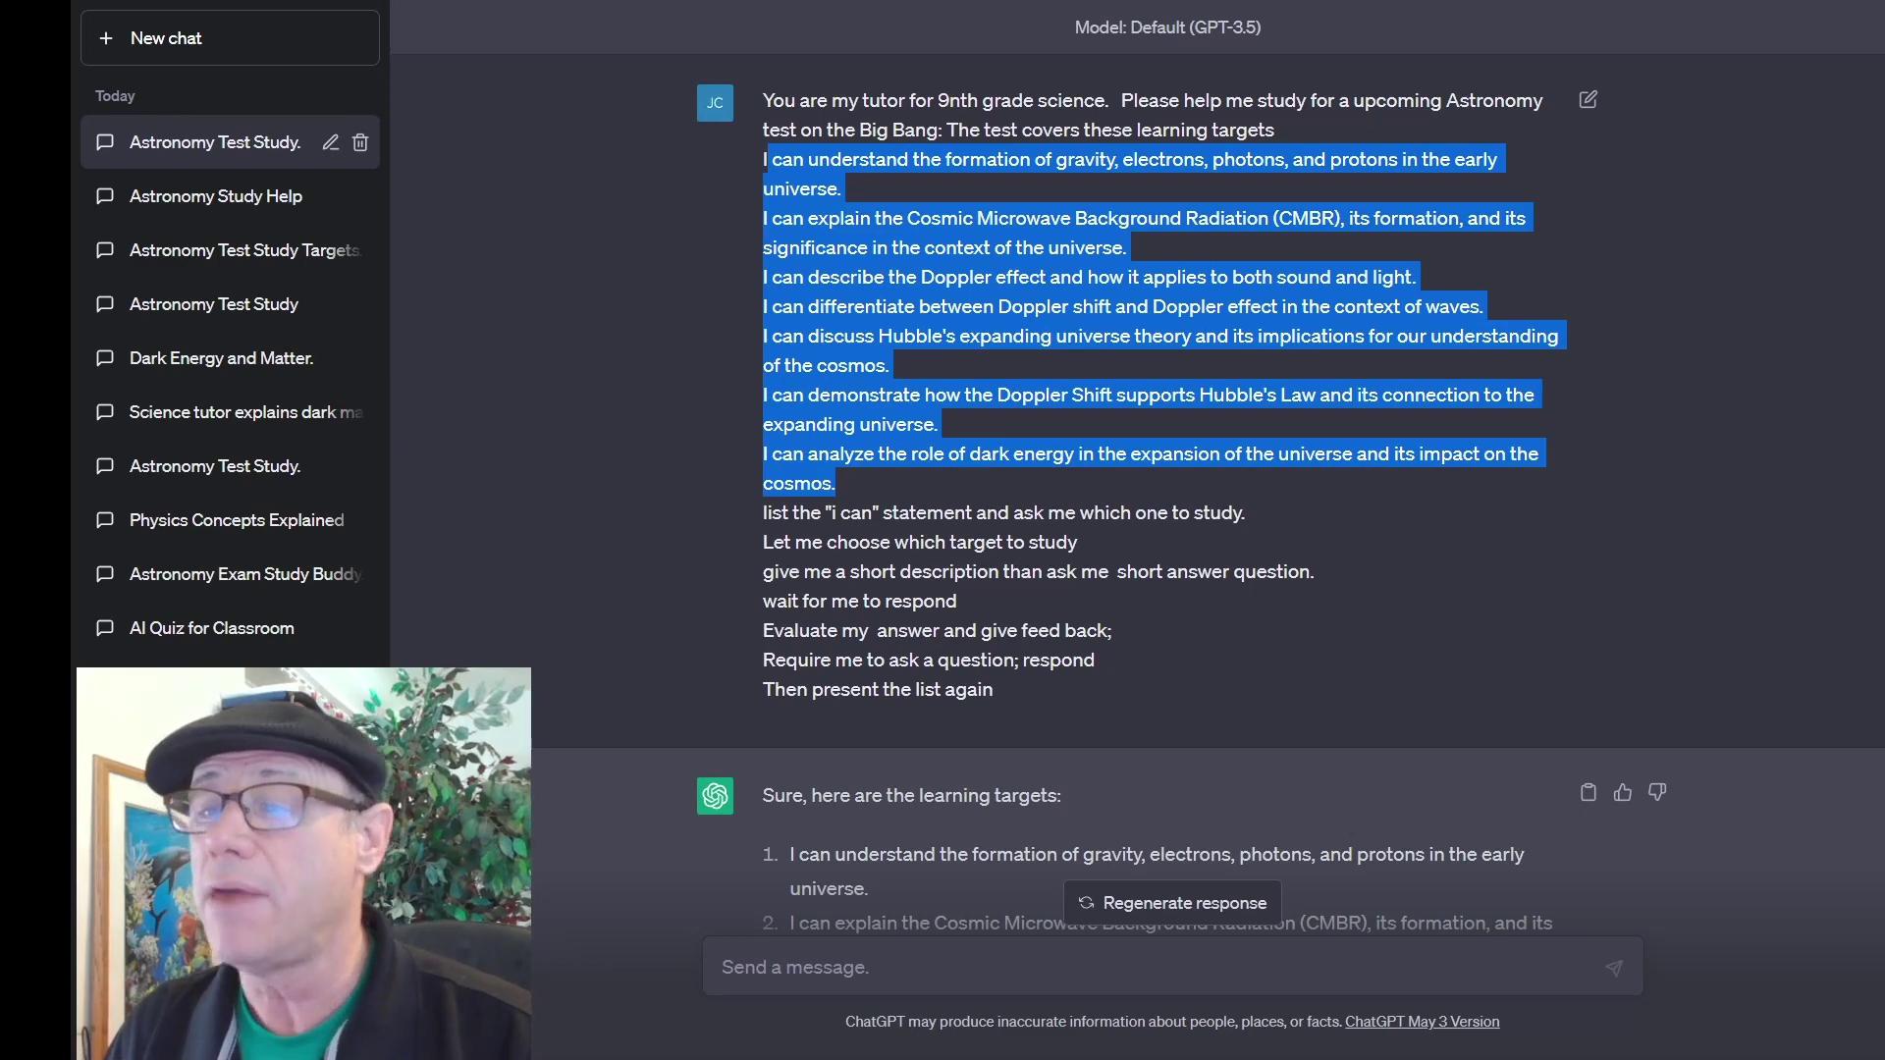
left_click(761, 510)
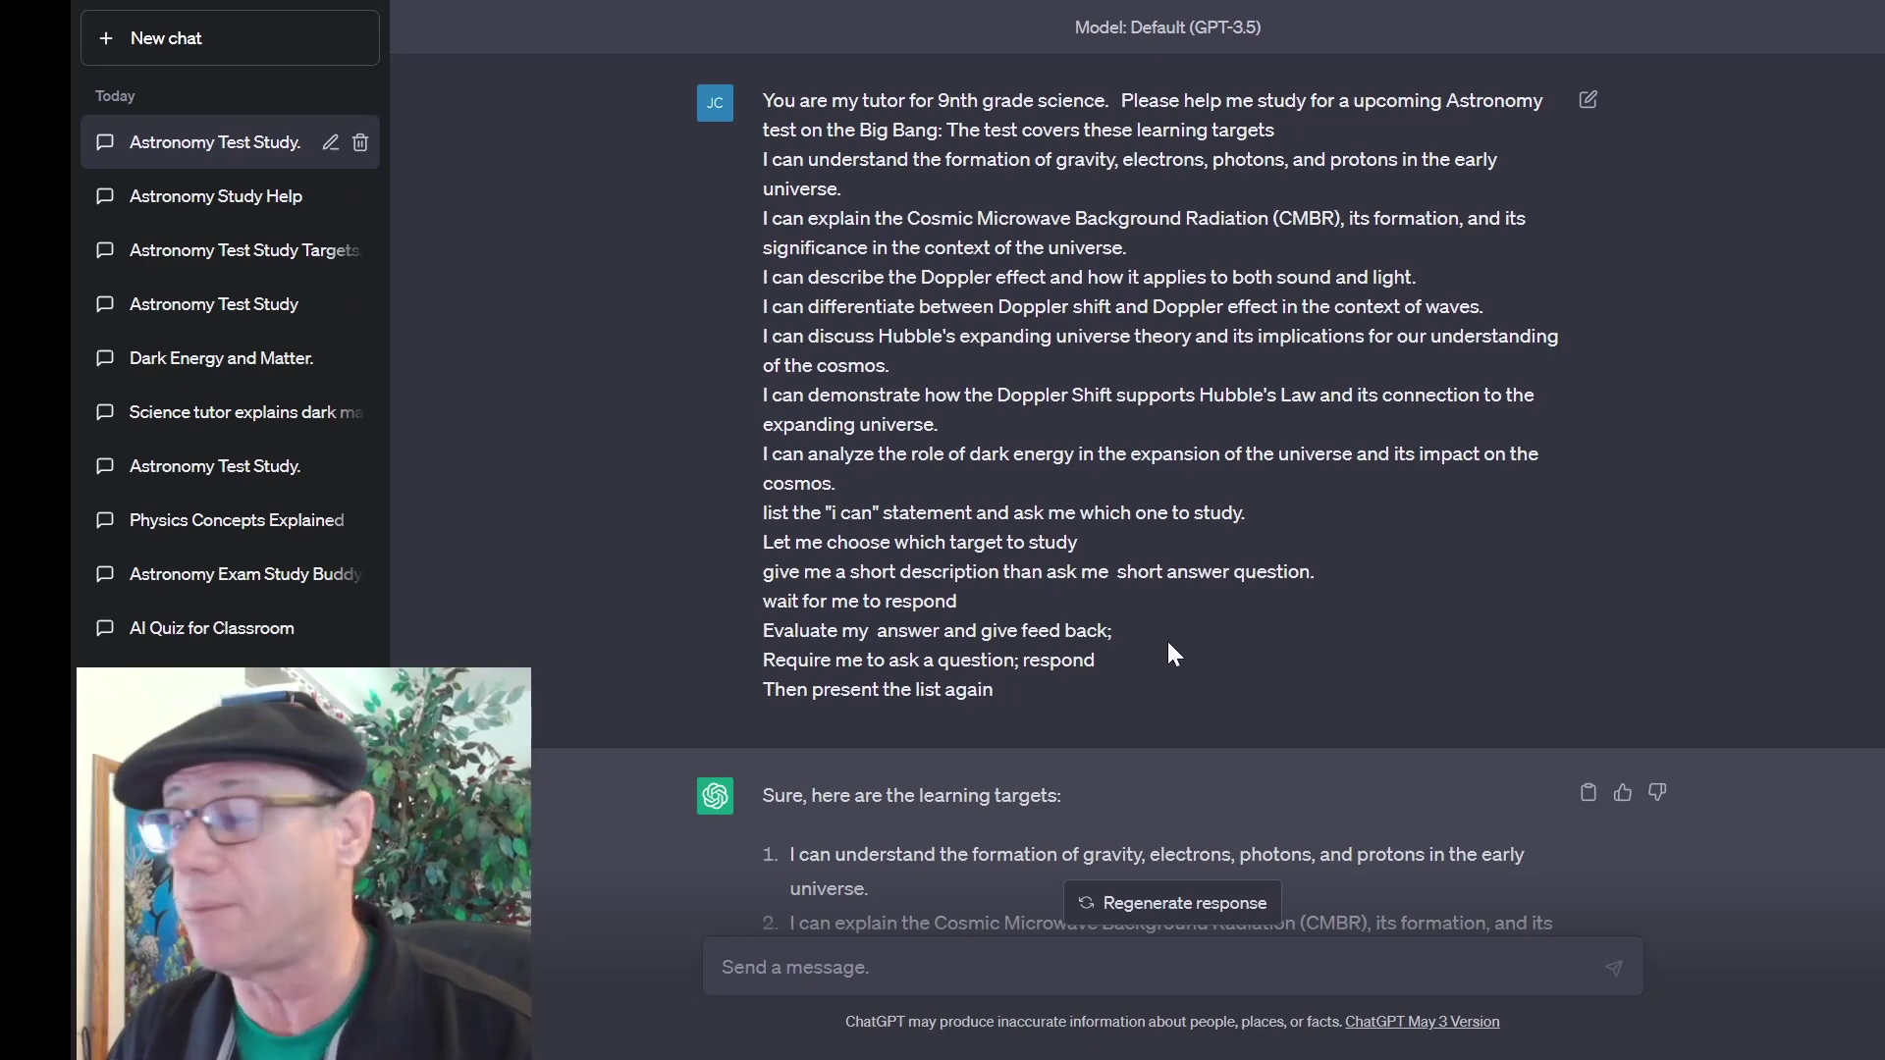
scroll(1240, 685, "down", 4)
scroll(1243, 687, "down", 1)
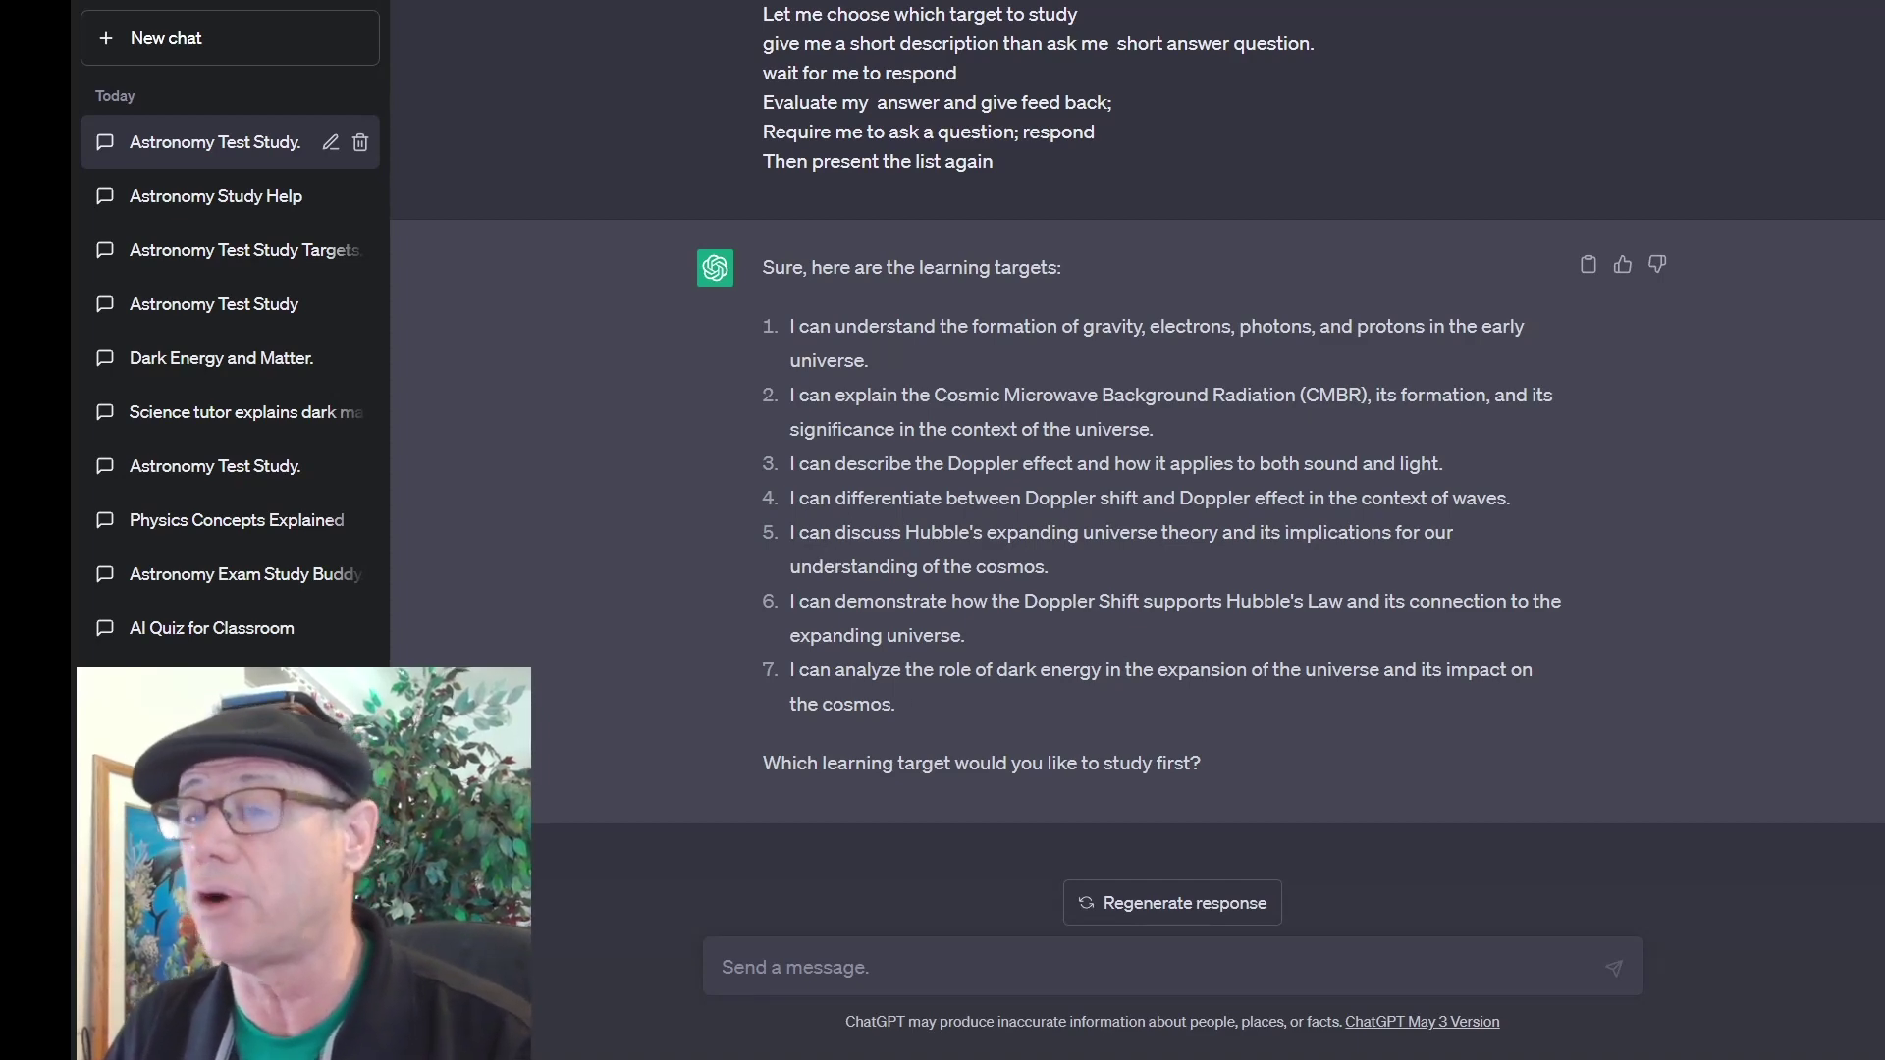
Pick learning target 3 and draft an answer defining the Doppler effect as a frequency change
type("3")
left_click(1614, 969)
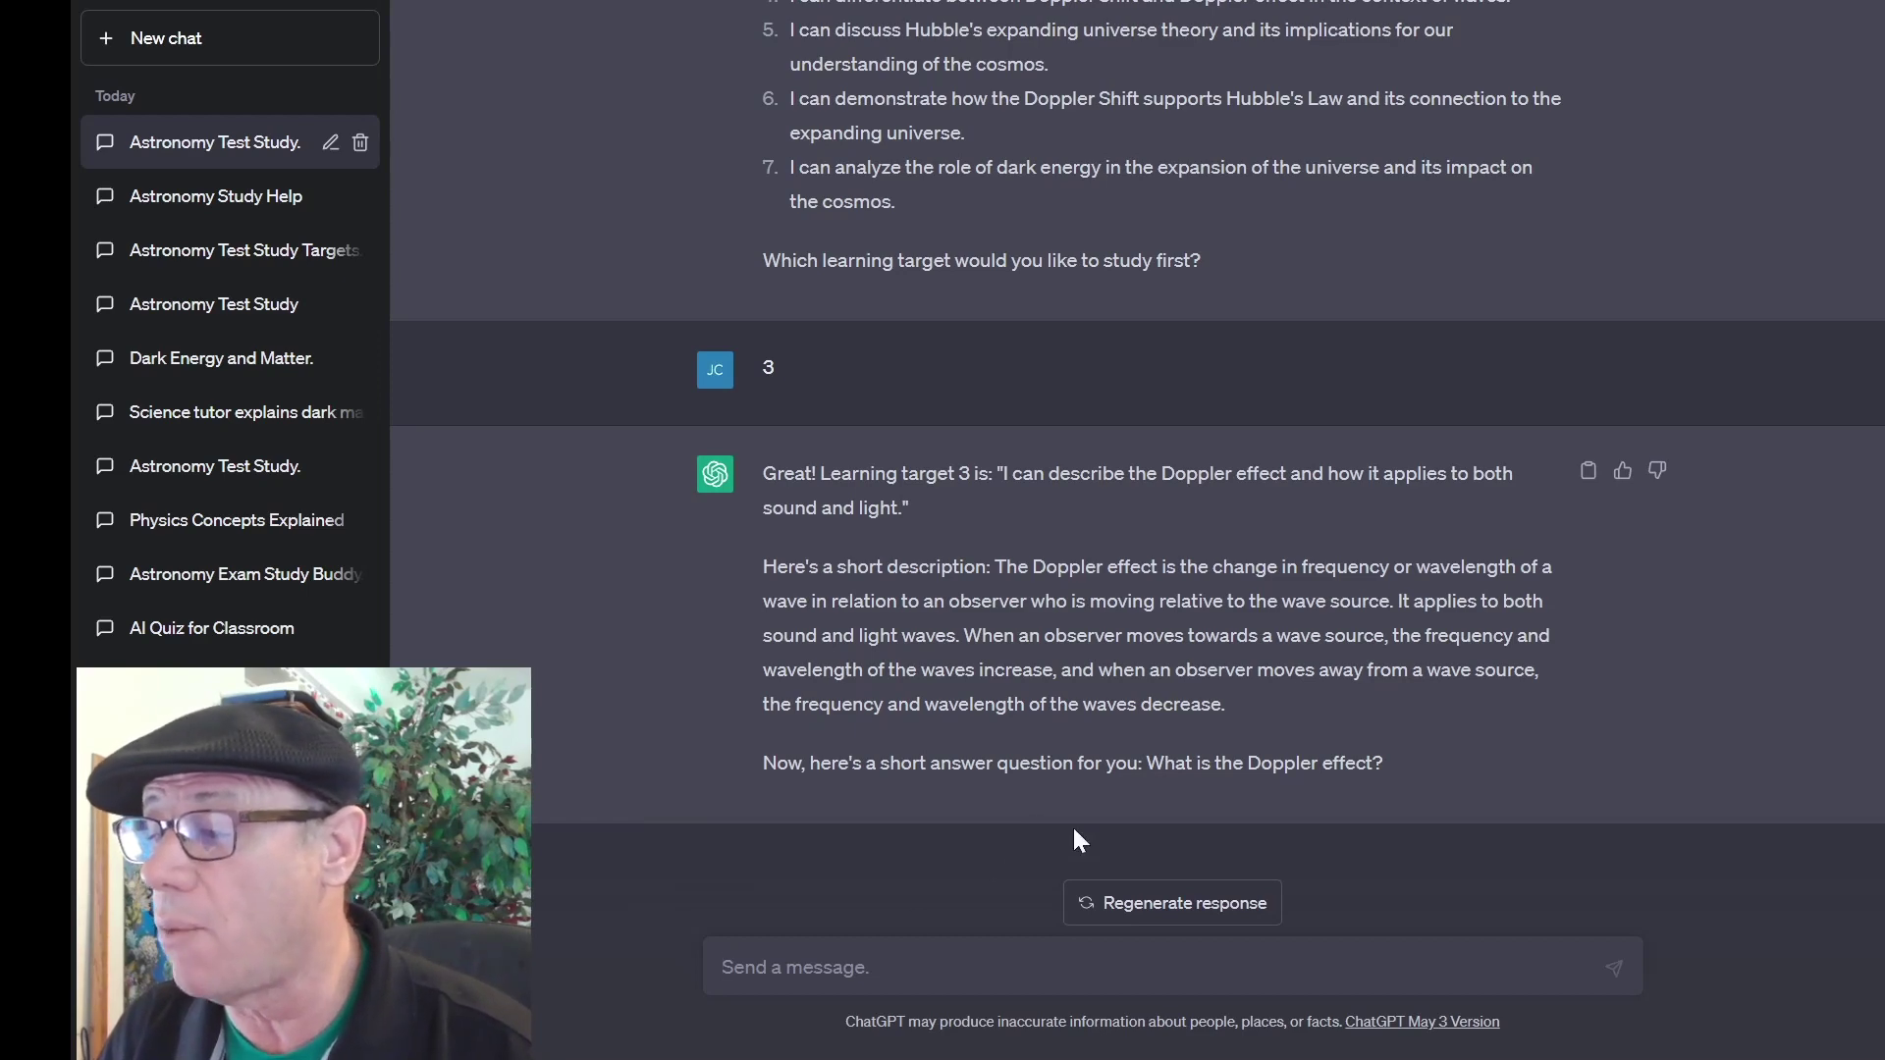
type("The the change in fgrequenb")
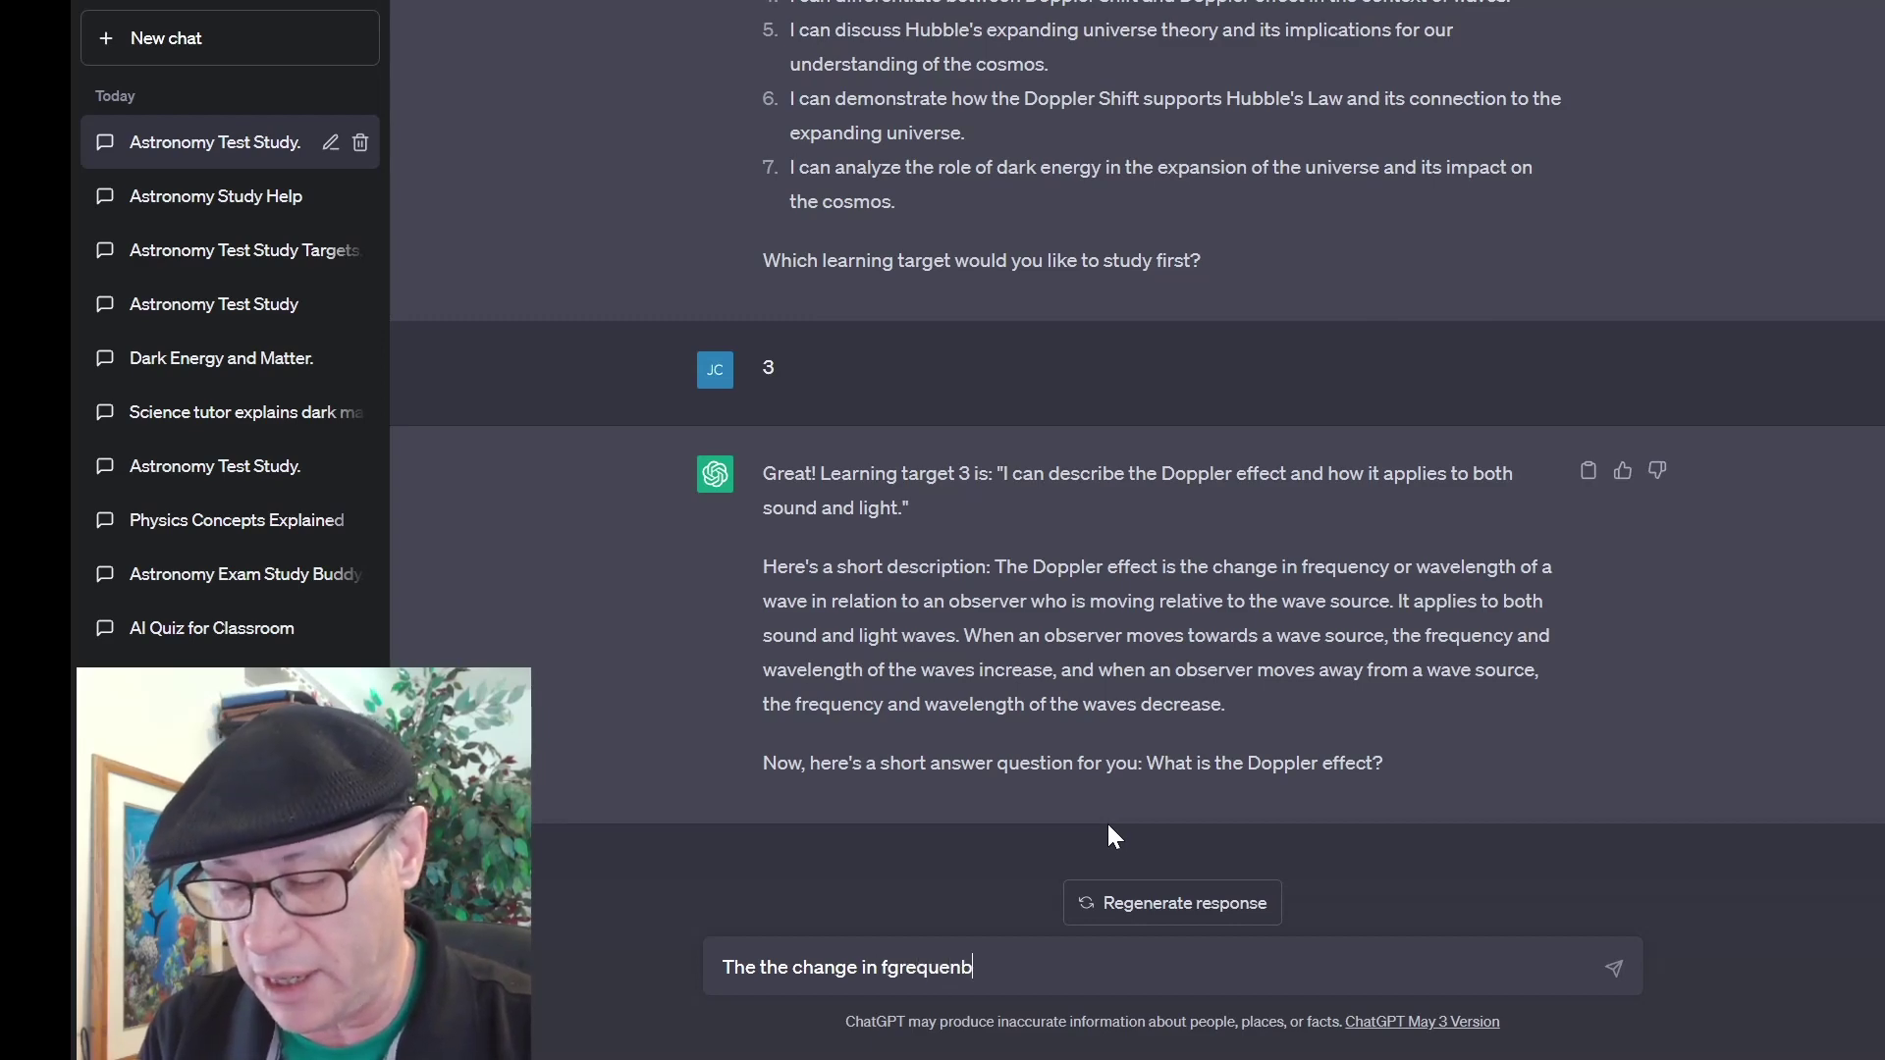
type("cy mwhen an object in motion")
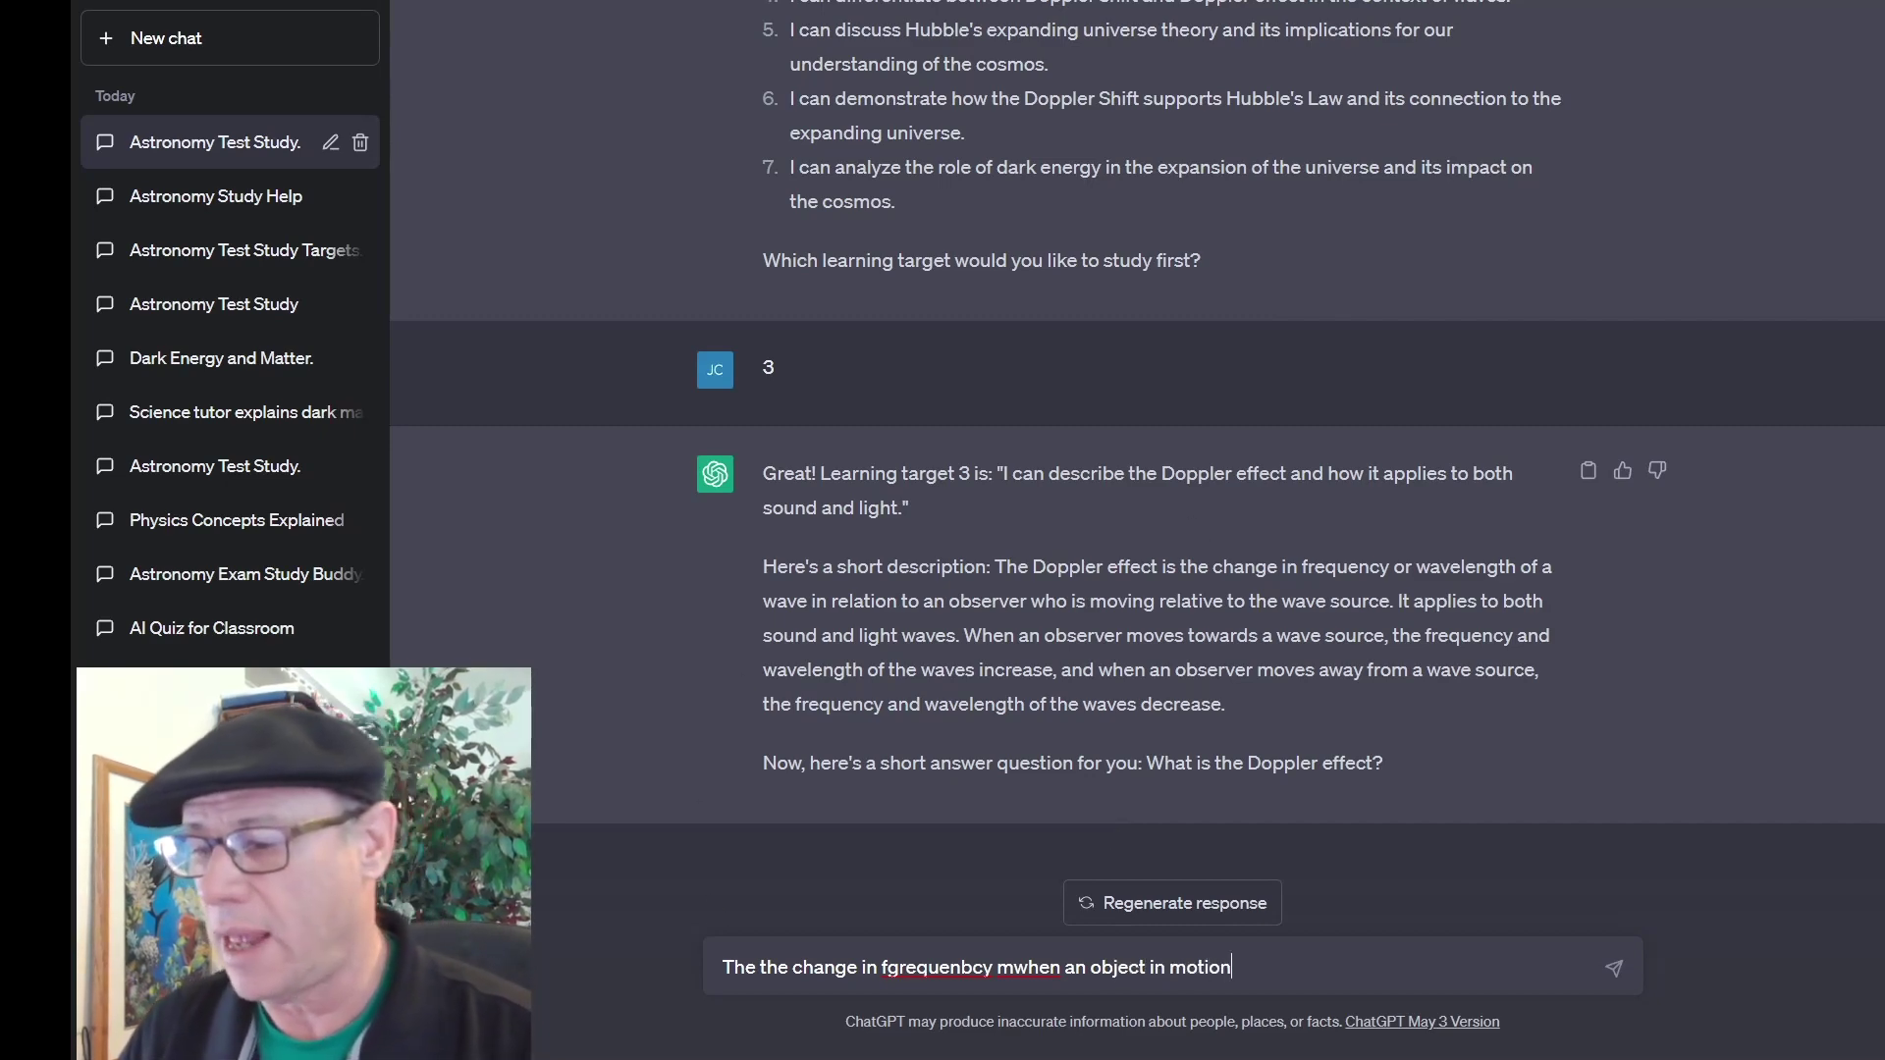
Correct the misspellings to 'frequency' and 'when' and send the Doppler effect answer
right_click(938, 967)
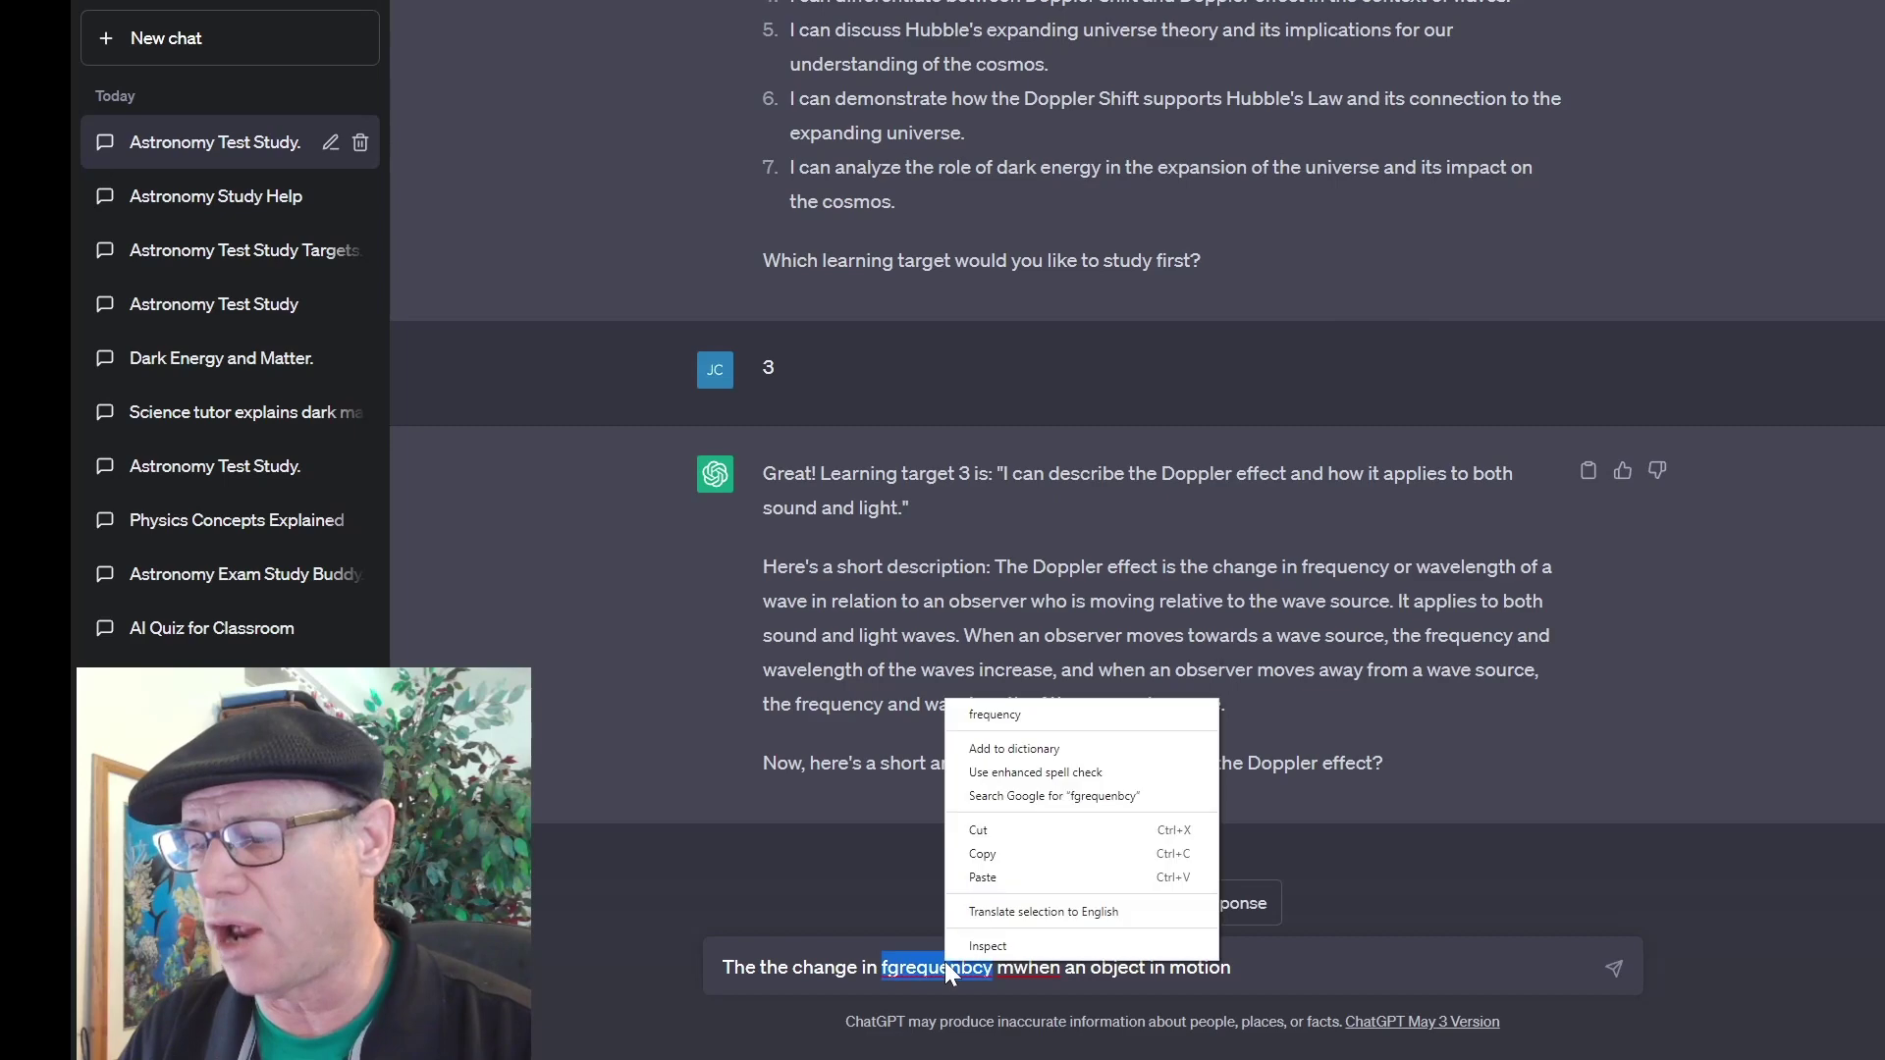
left_click(999, 716)
right_click(1005, 967)
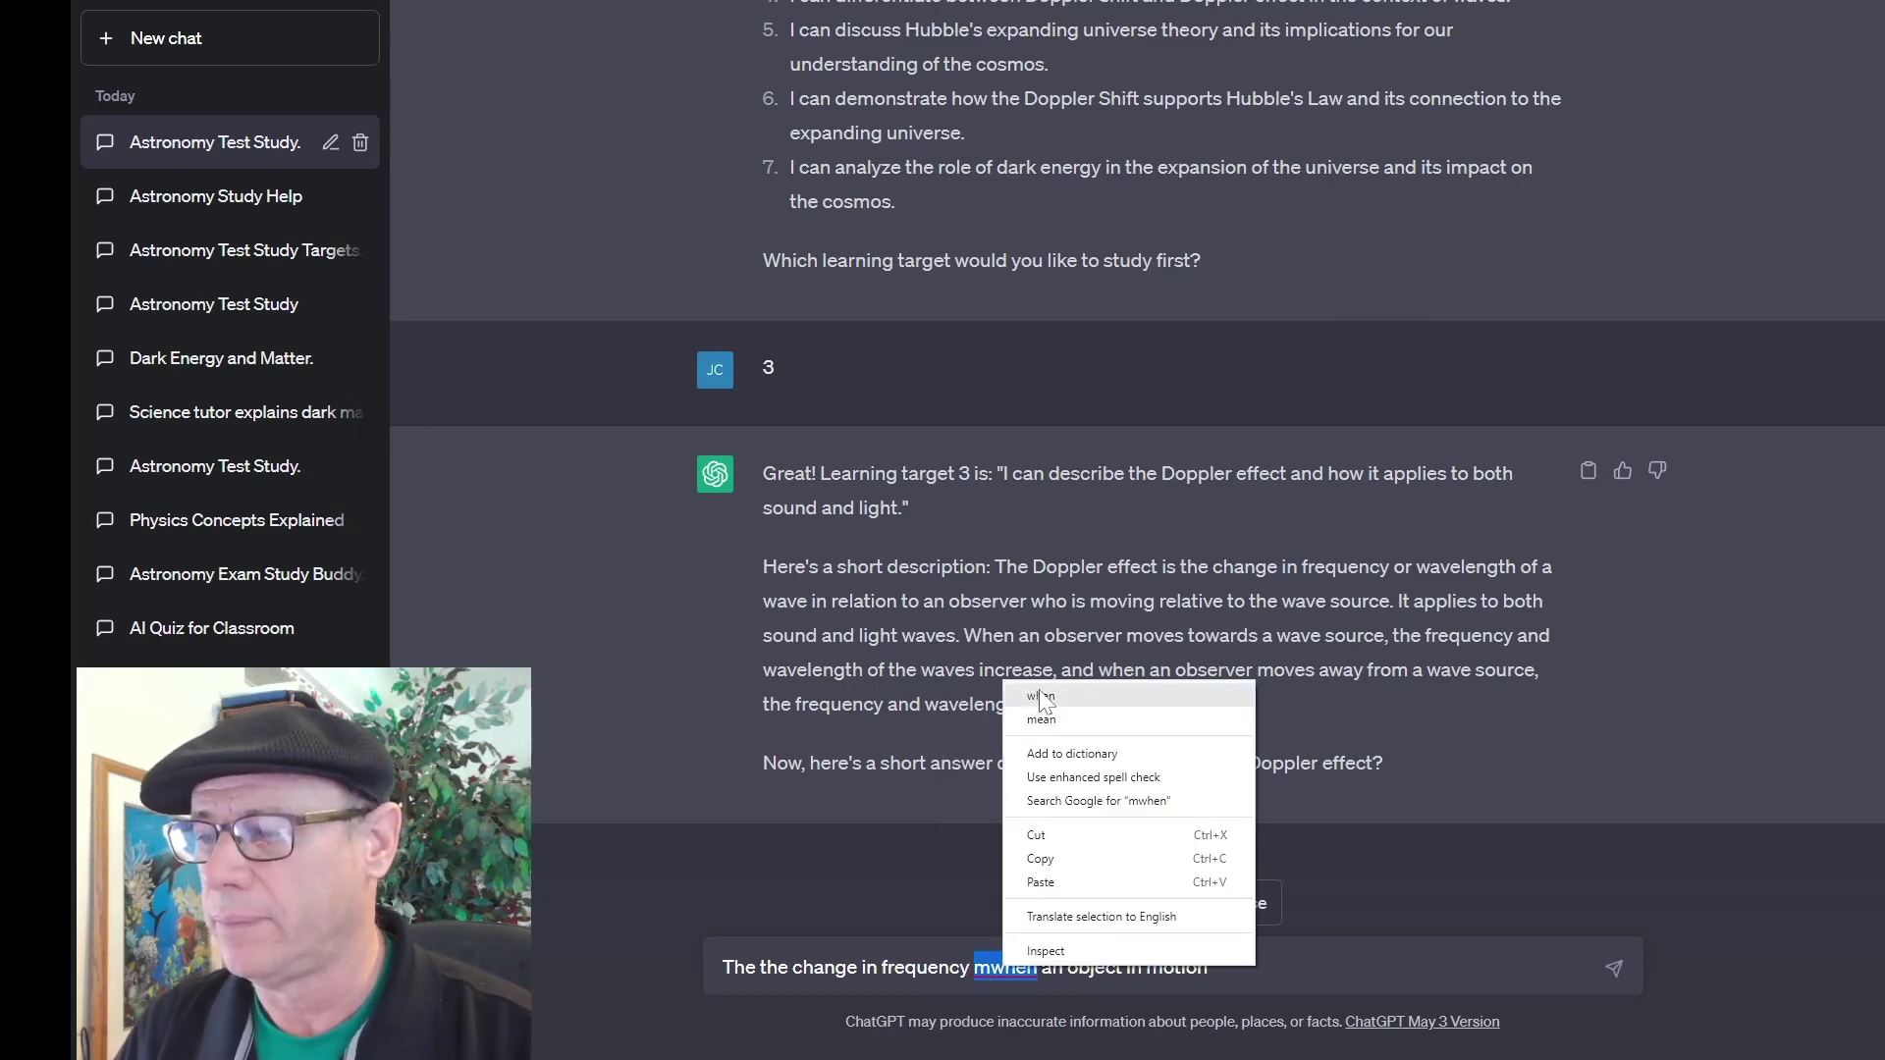
left_click(1042, 697)
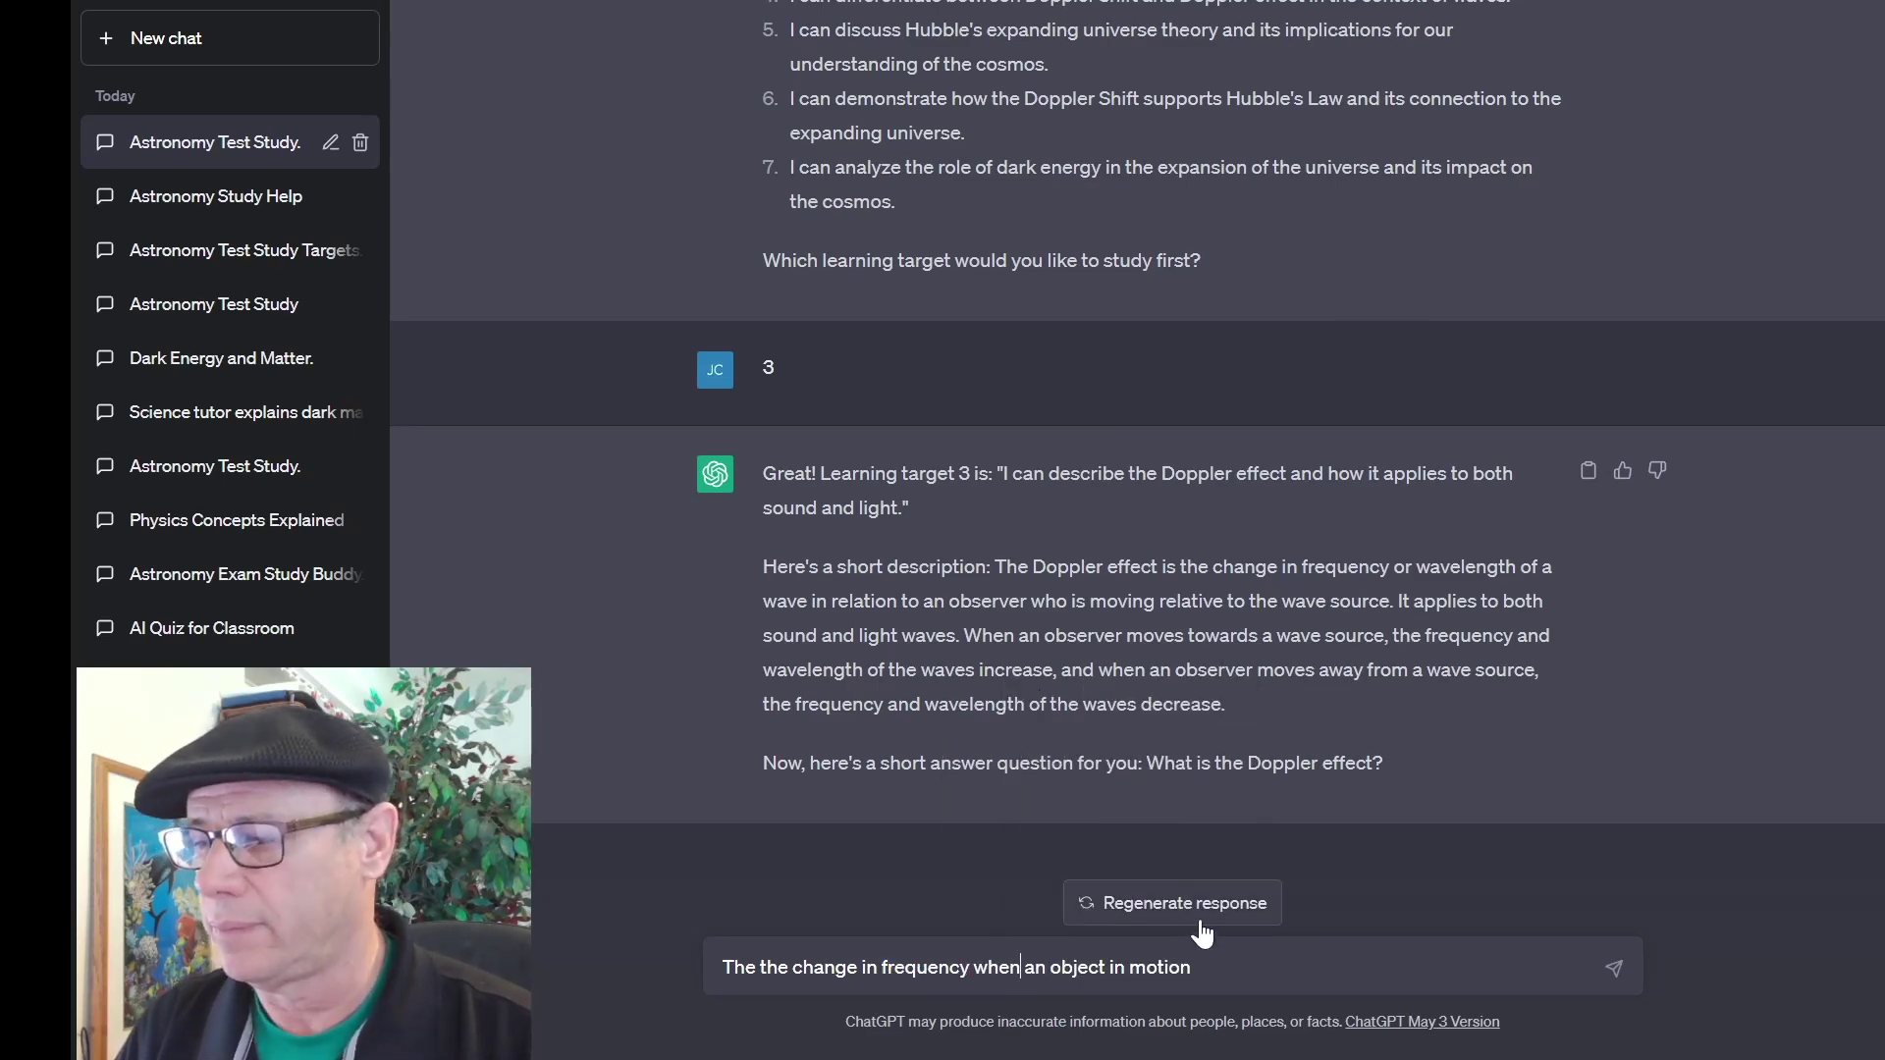
left_click(1614, 968)
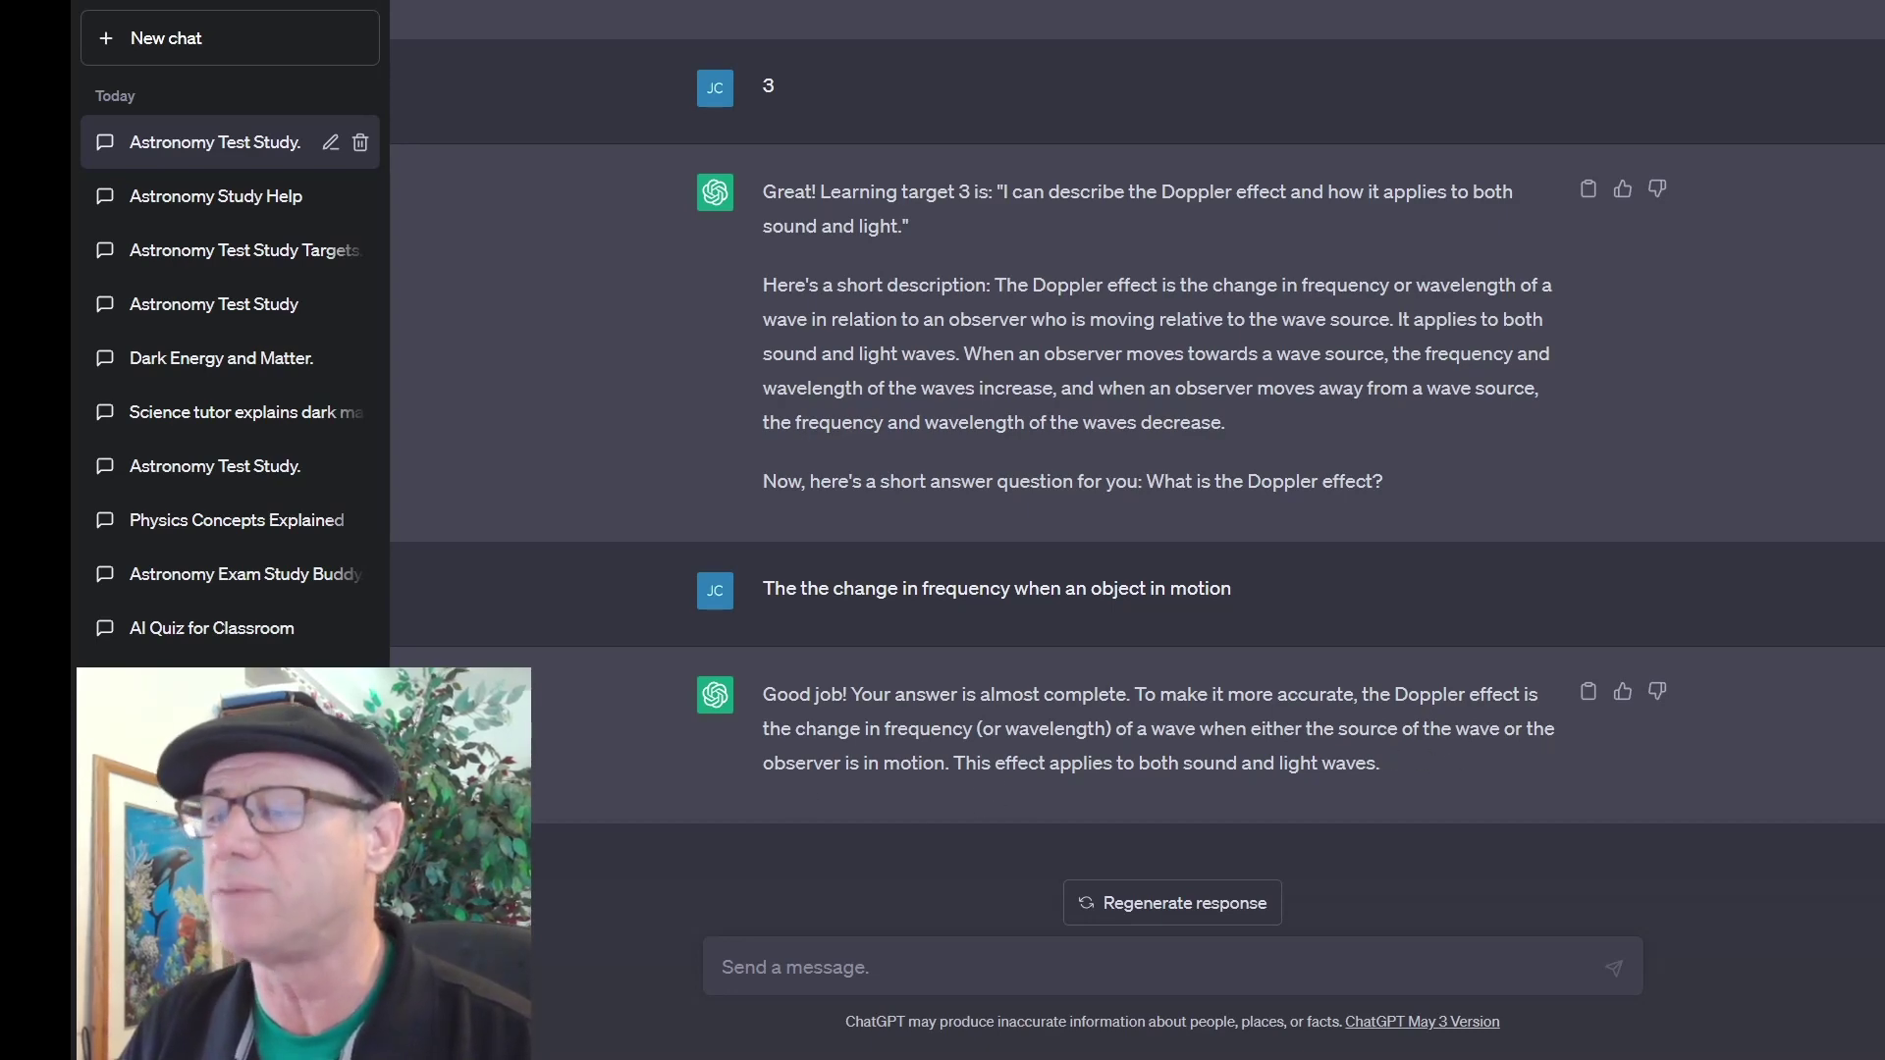
Send 'show the list' so the tutor relists the Big Bang learning targets
left_click_drag(953, 763, 1387, 778)
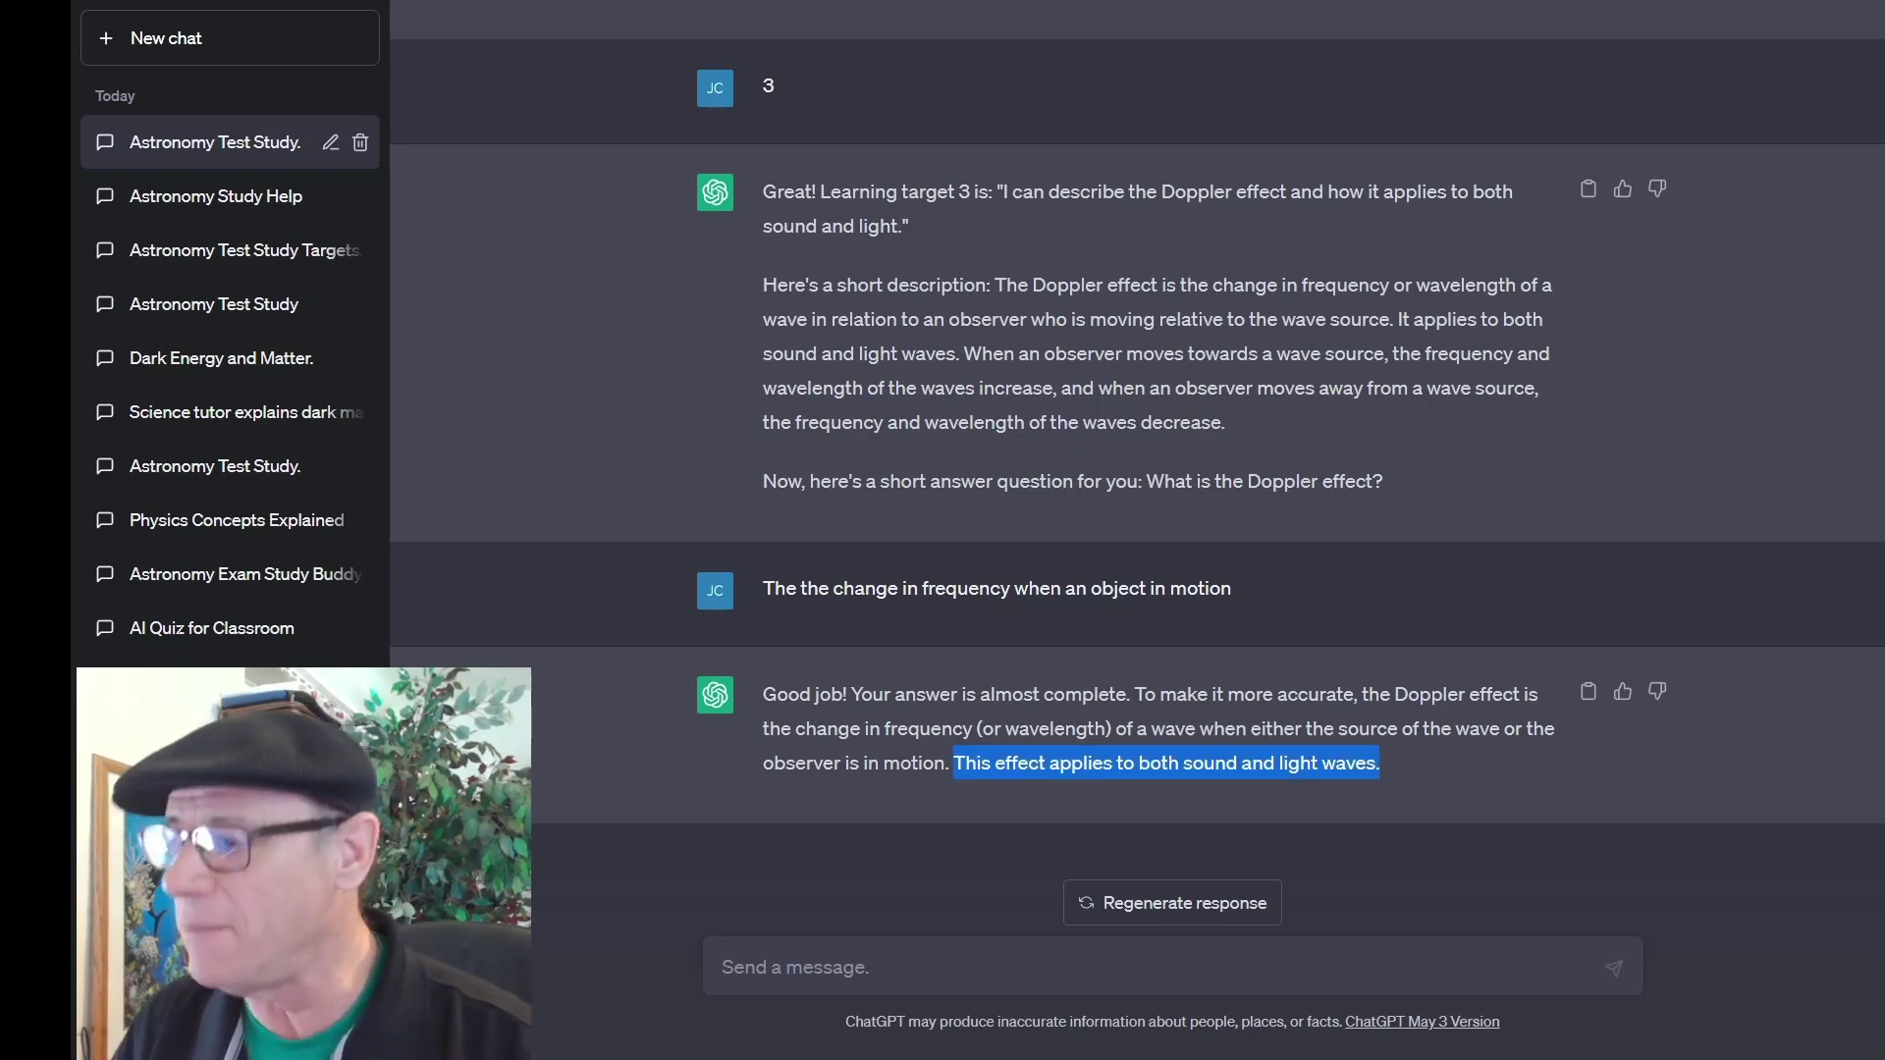
left_click(776, 942)
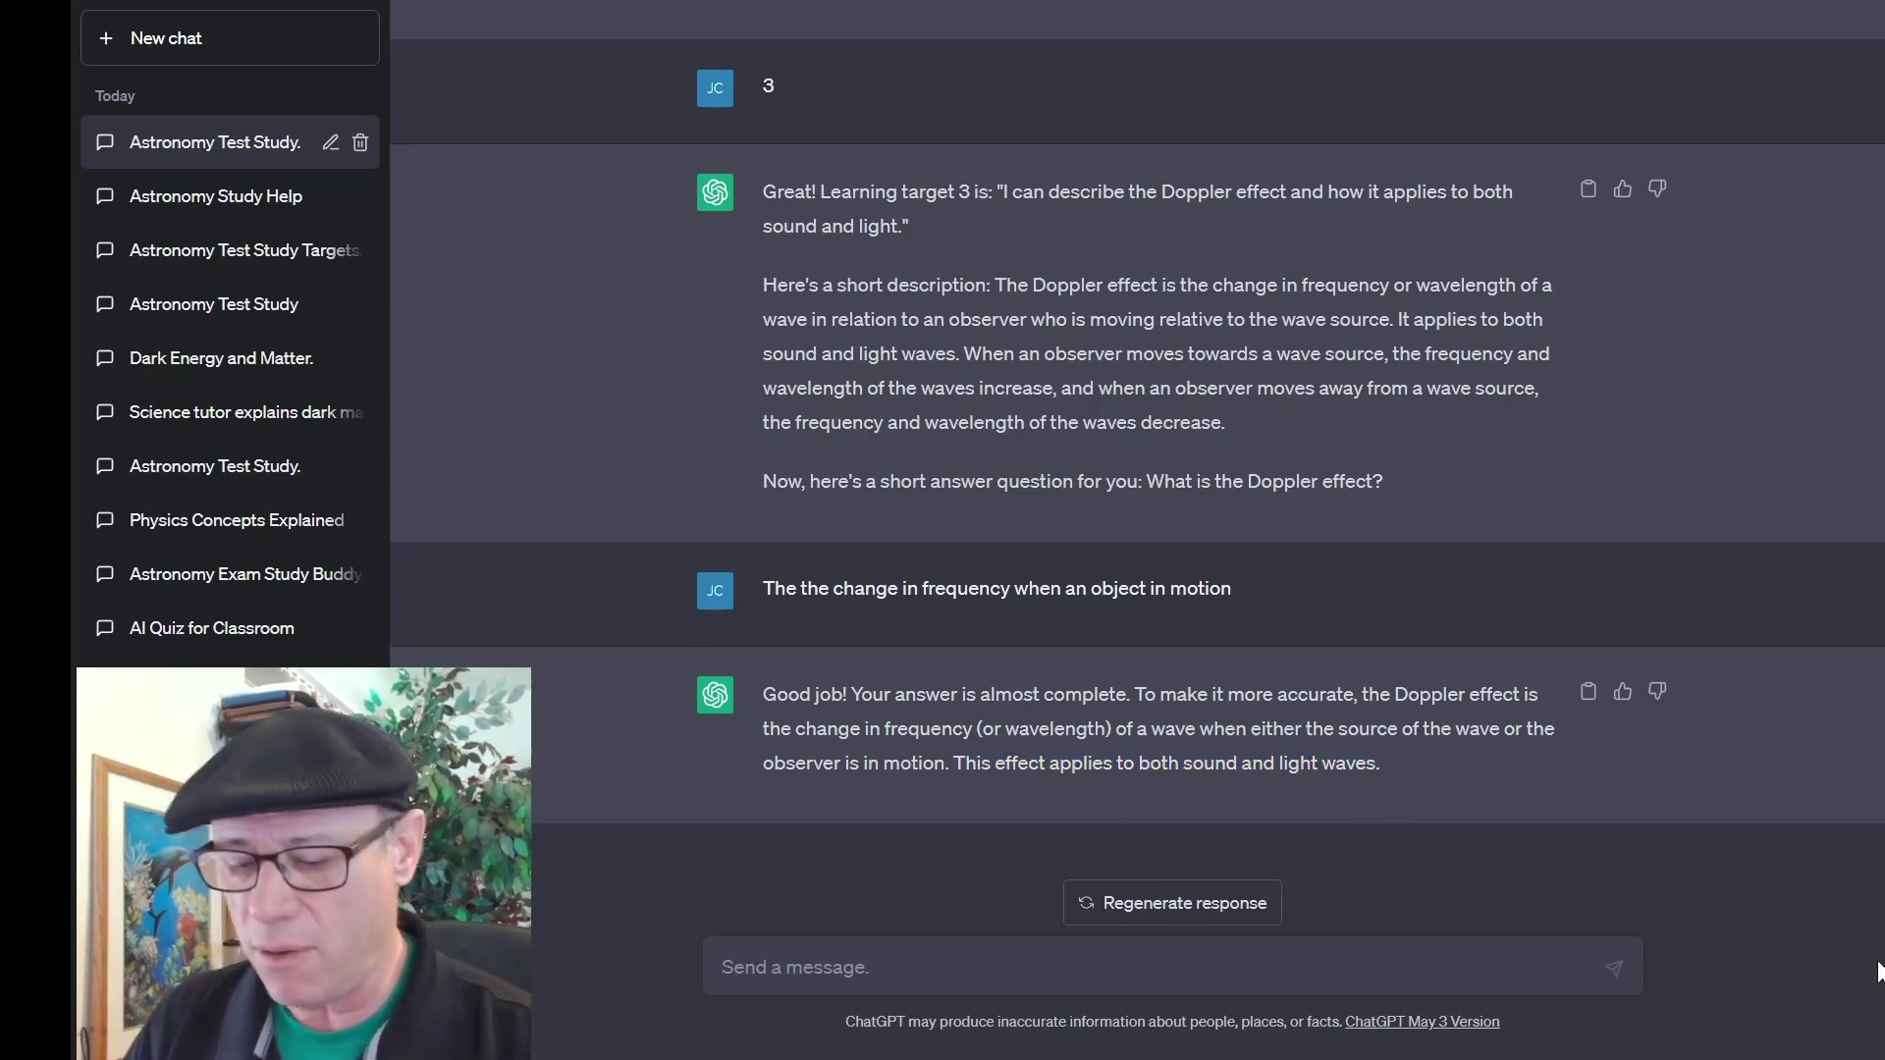
type("show the list")
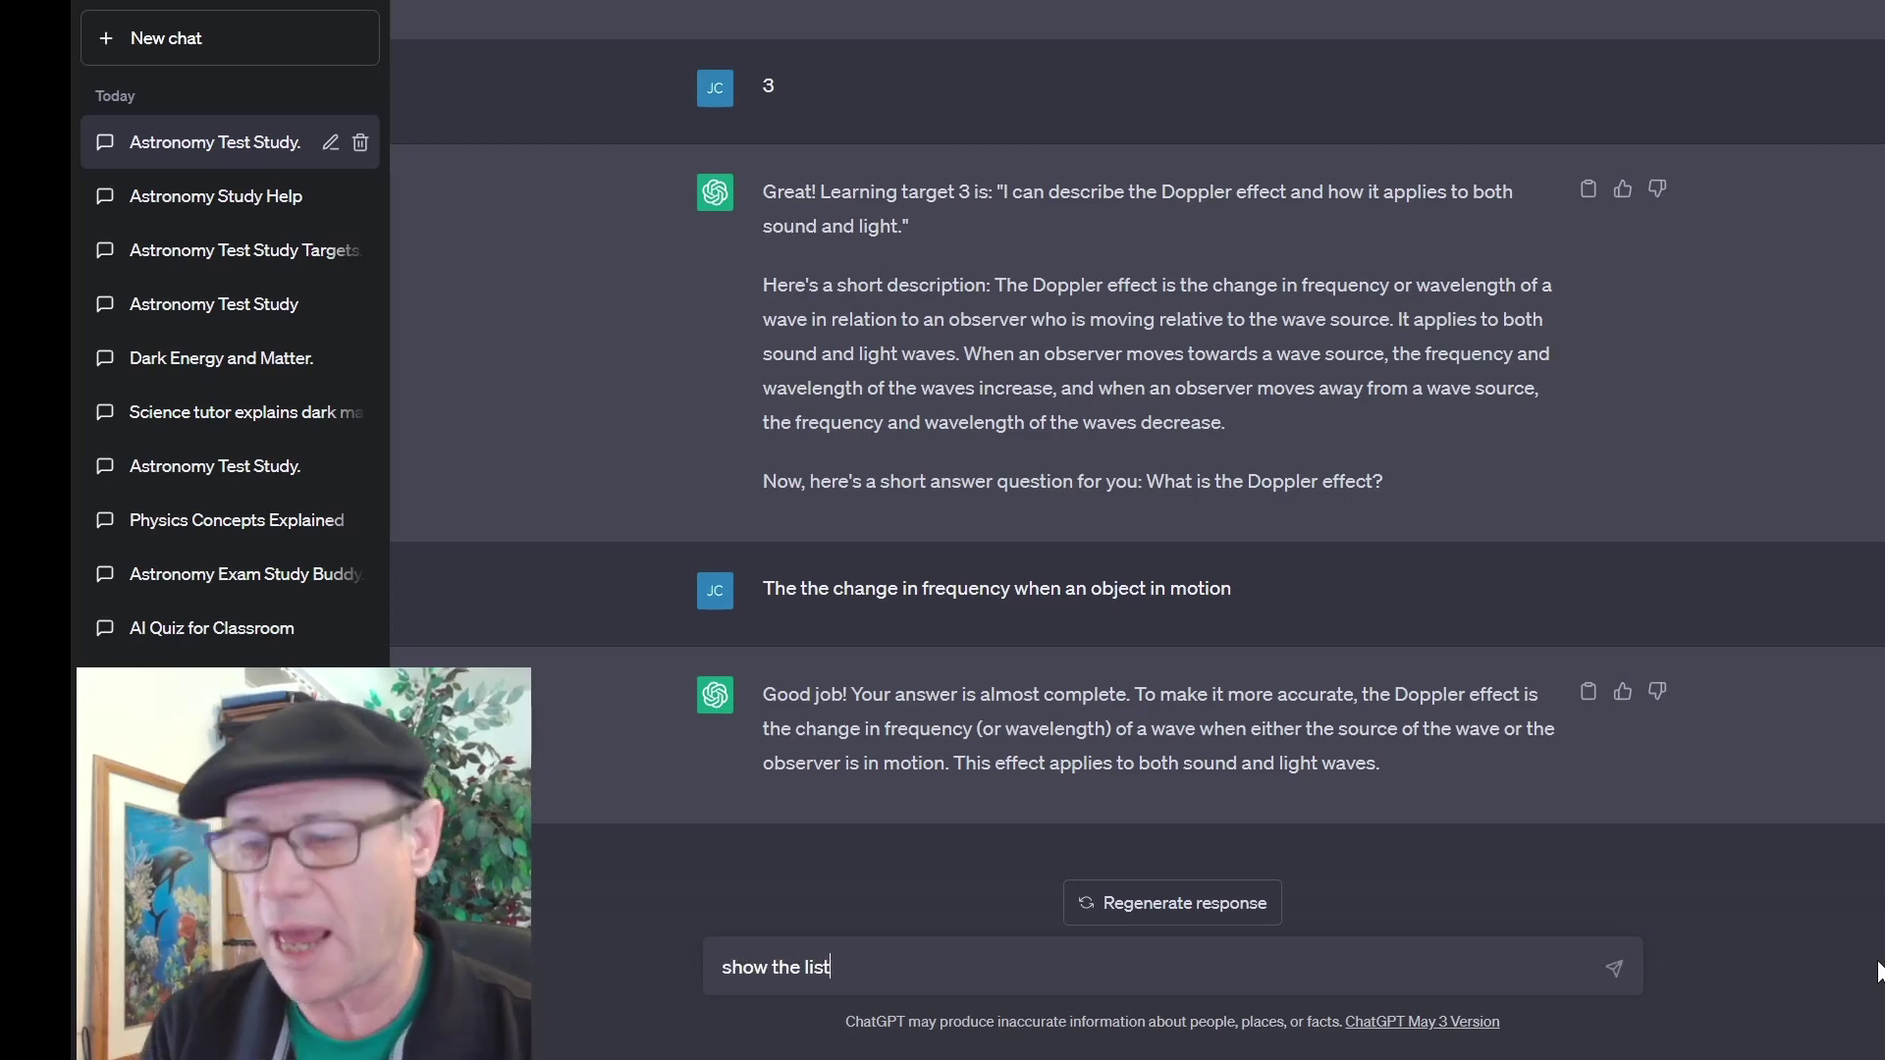
key("Return")
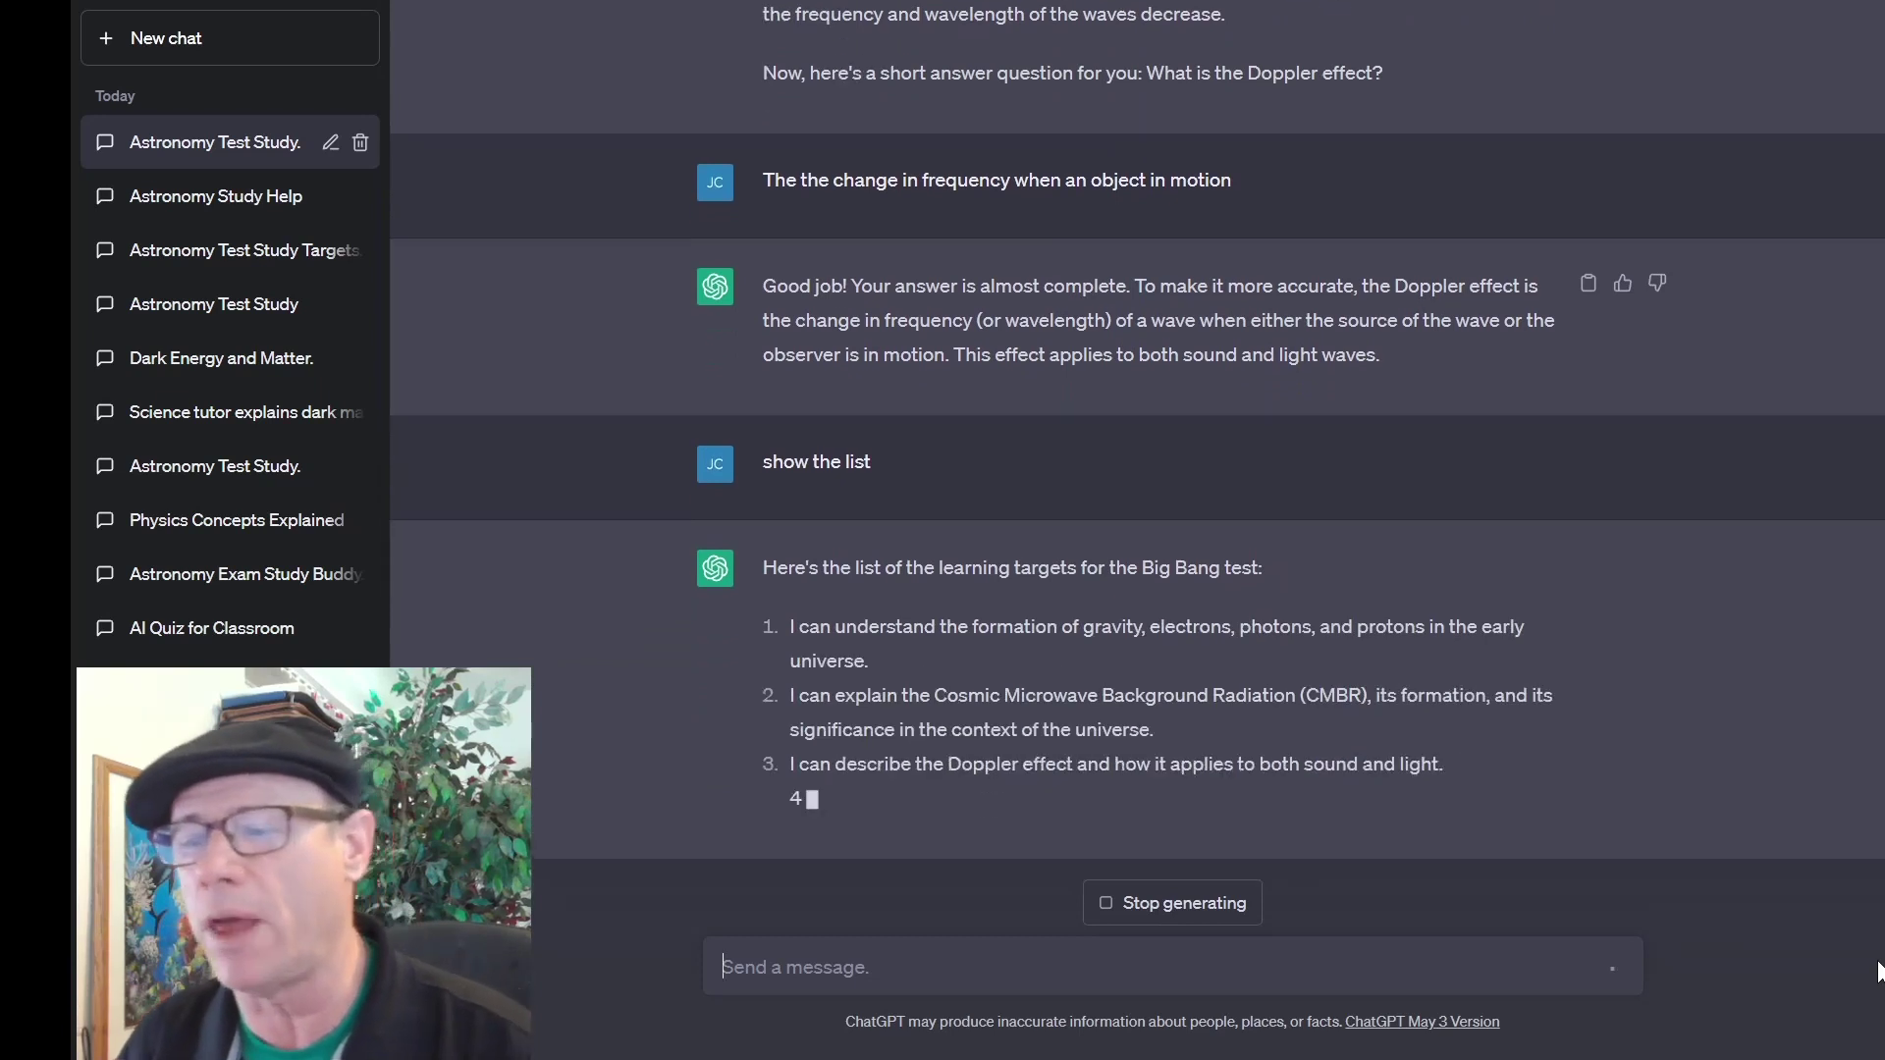